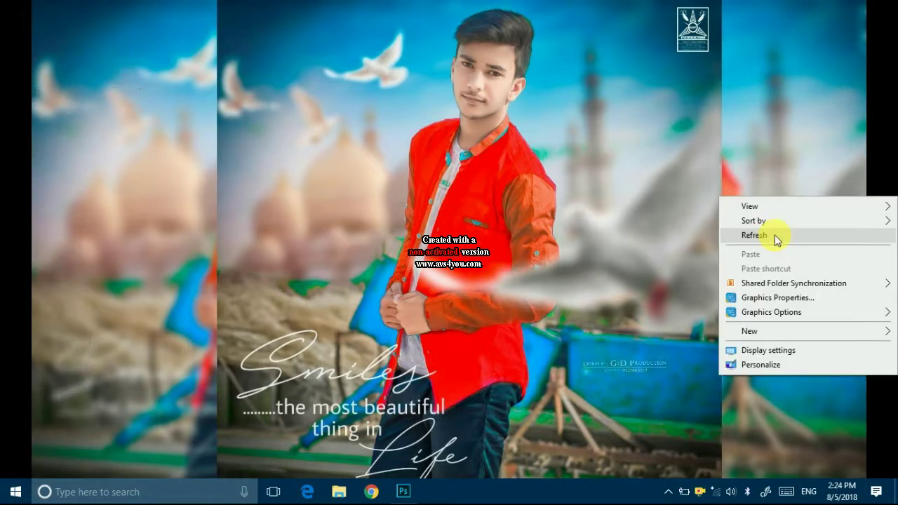
Refresh the desktop and bring Photoshop with DSC_0095.JPG back to the front
click(782, 317)
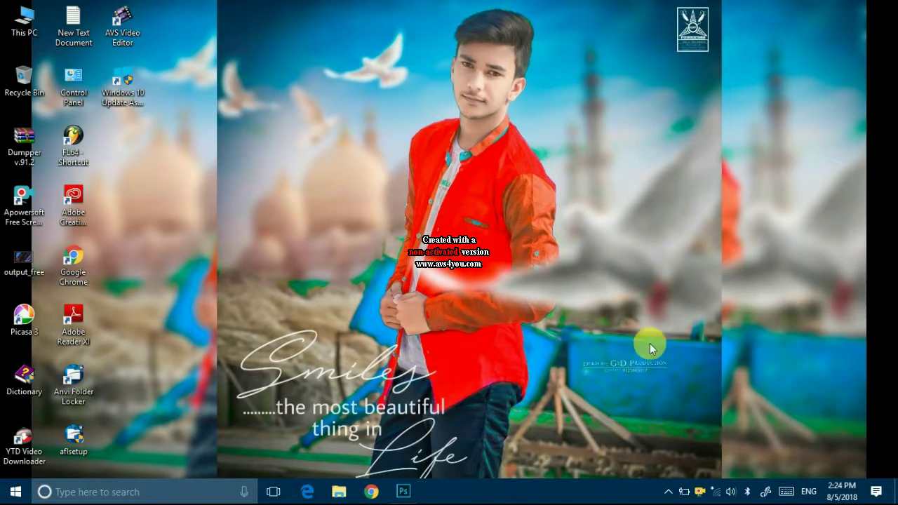
click(410, 491)
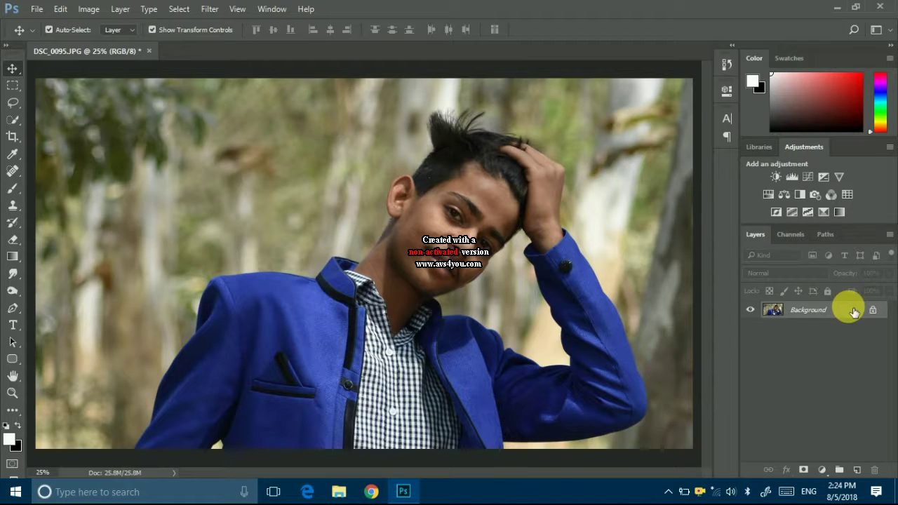
Duplicate the Background layer and set Camera Raw Shadows +78, Blacks +63, Highlights -22
drag(854, 312, 864, 474)
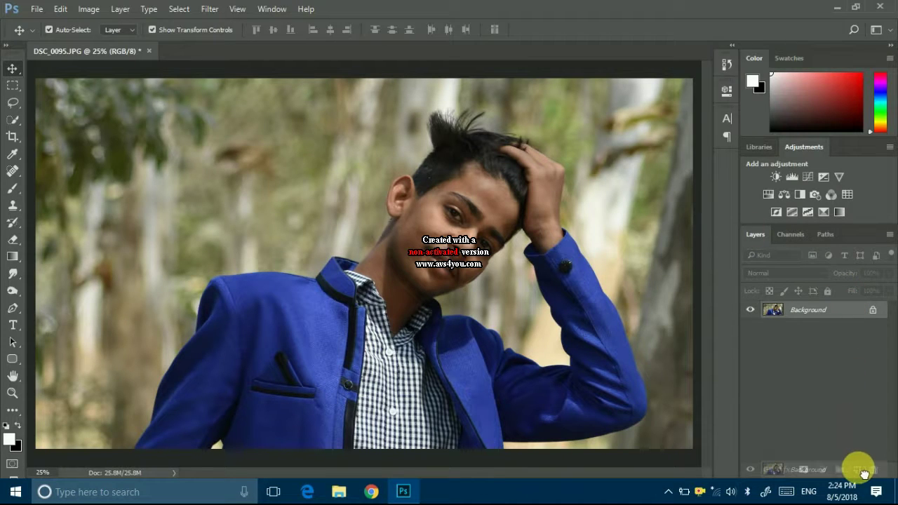
click(210, 8)
click(249, 86)
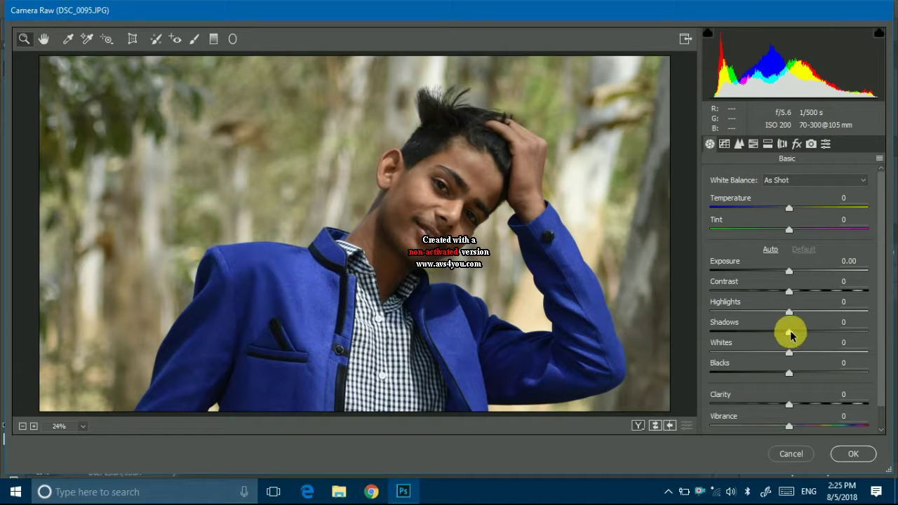
drag(789, 332, 850, 332)
drag(810, 377, 837, 372)
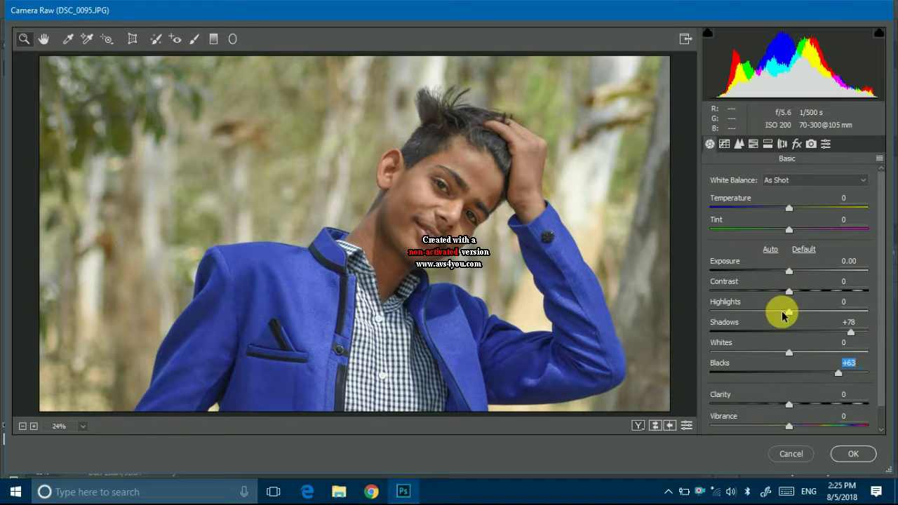
drag(789, 312, 815, 311)
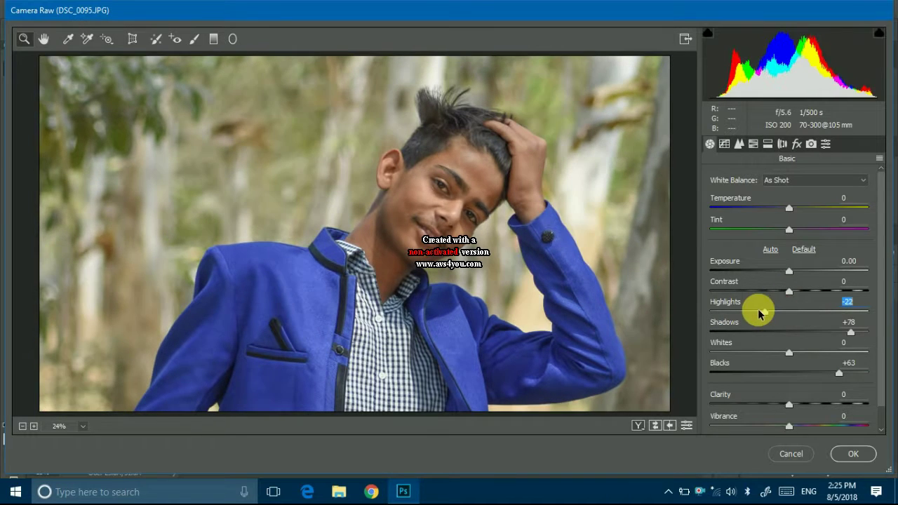
Desaturate yellows to -100, push greens and aquas saturation to +100, and blues to about +55
click(753, 144)
click(757, 200)
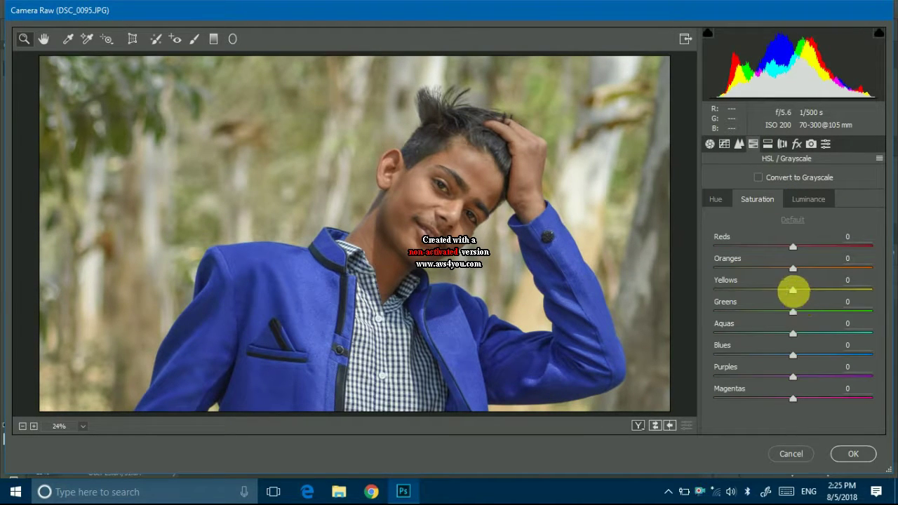
drag(792, 289, 679, 293)
drag(792, 312, 891, 325)
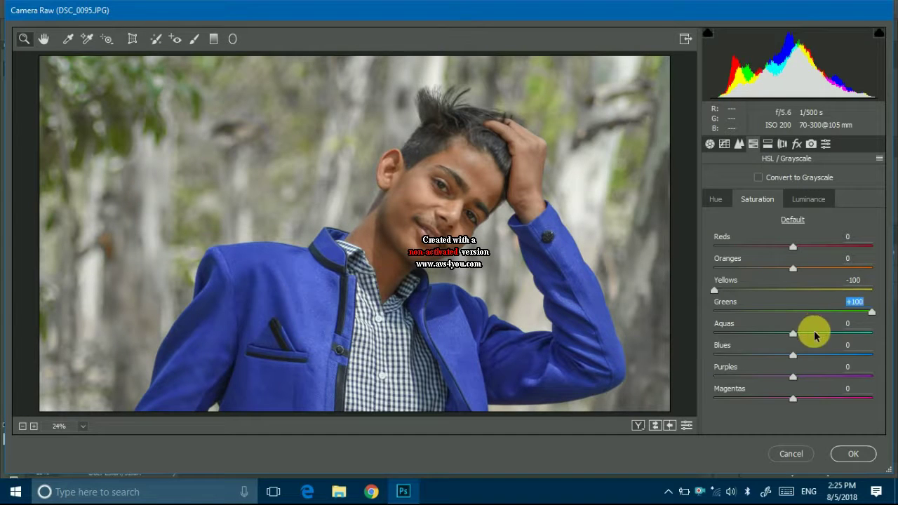
drag(793, 333, 888, 327)
drag(794, 355, 836, 356)
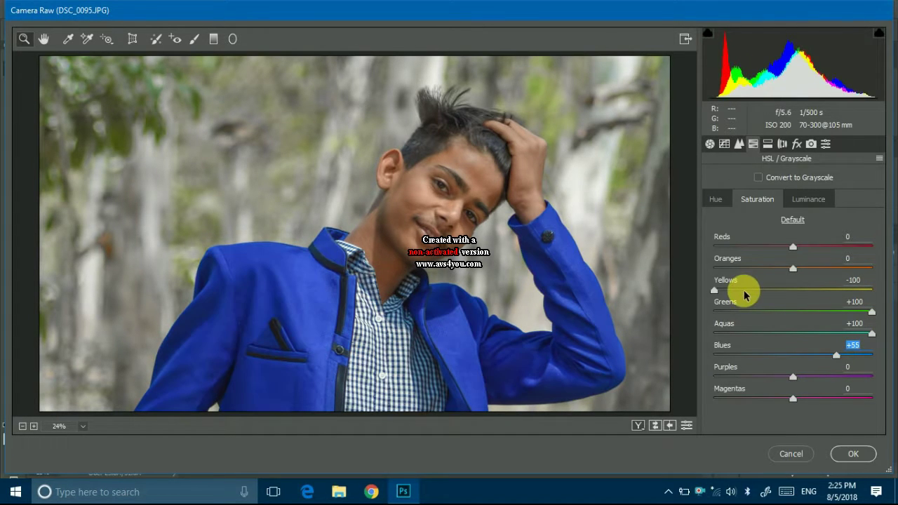
drag(714, 290, 733, 290)
Shift yellows and greens hue to +100, keep yellows saturation at -100, and adjust the aquas hue
click(715, 199)
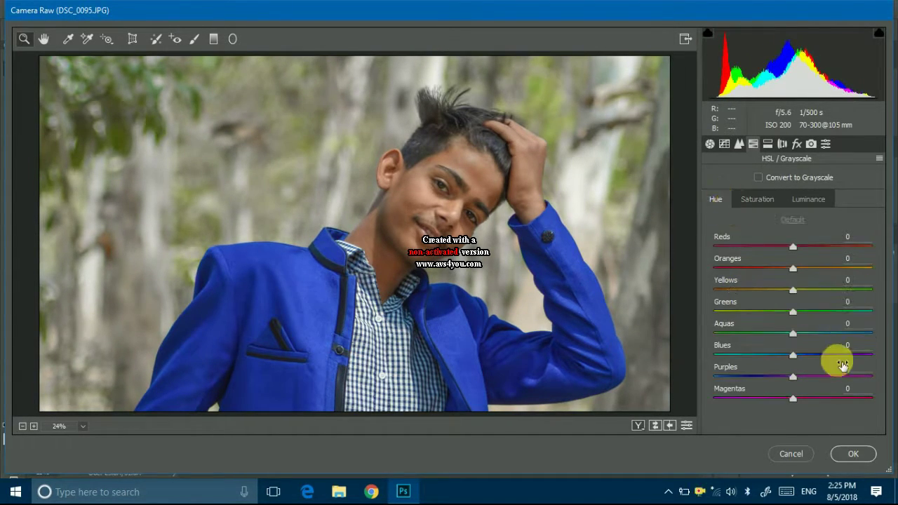
drag(802, 290, 888, 290)
click(792, 311)
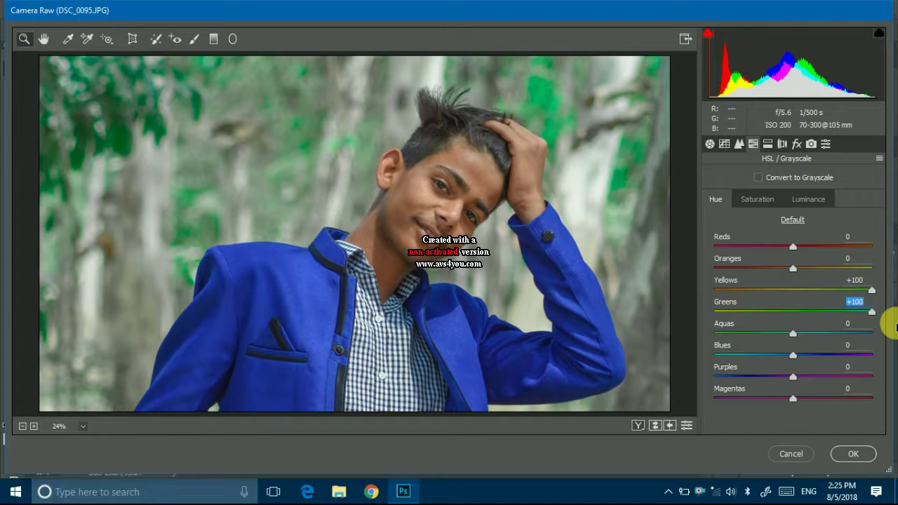
click(757, 199)
drag(730, 291, 714, 291)
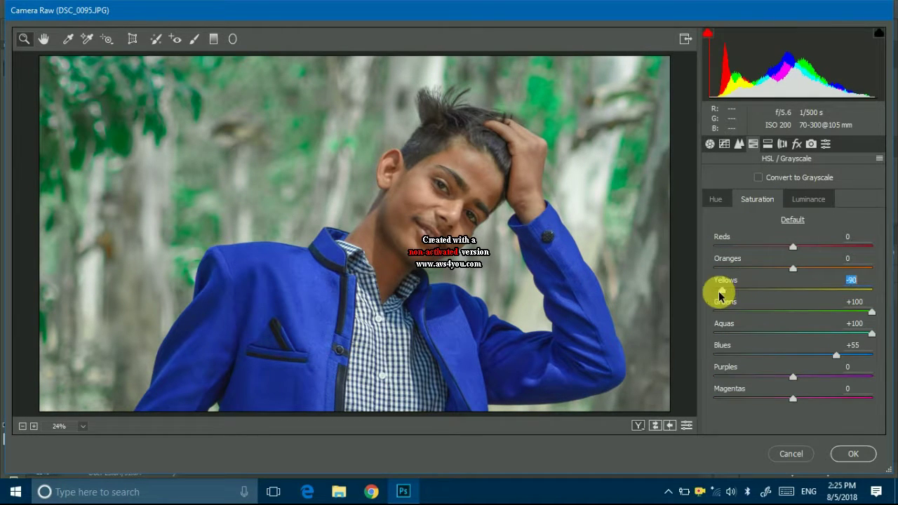
click(715, 199)
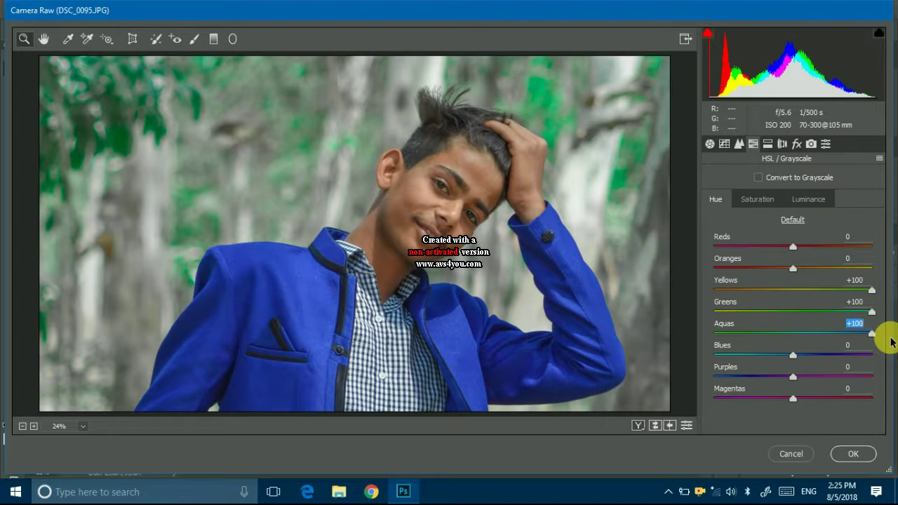
drag(803, 338, 716, 334)
Brighten oranges luminance to +52, add a -20 post-crop vignette, and apply Camera Raw
click(807, 199)
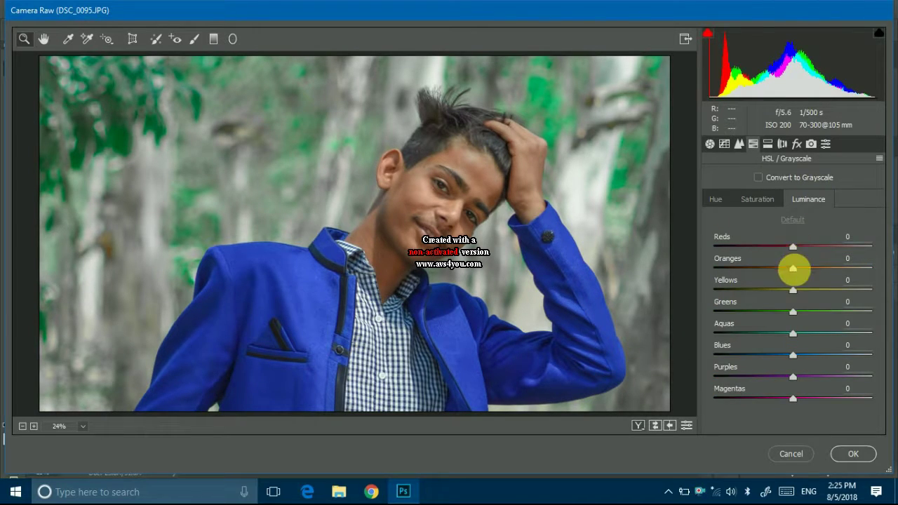
drag(843, 279, 833, 270)
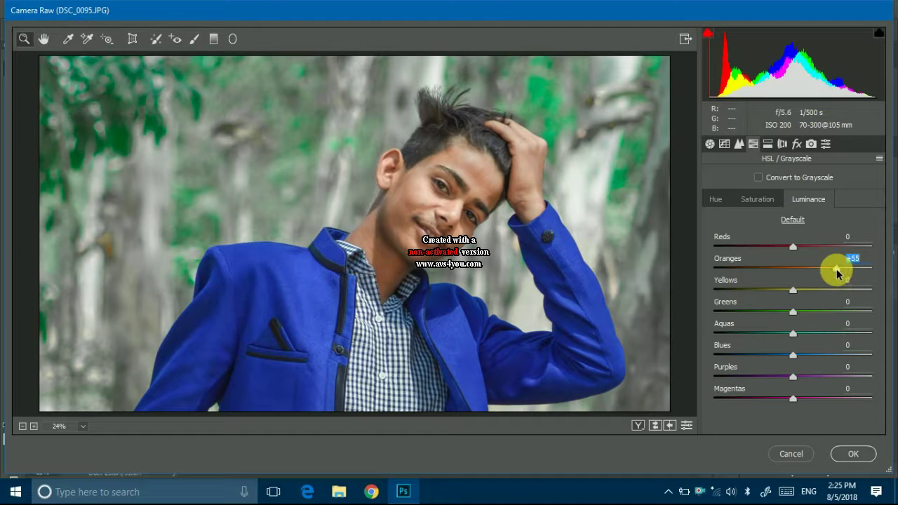
click(796, 143)
click(847, 456)
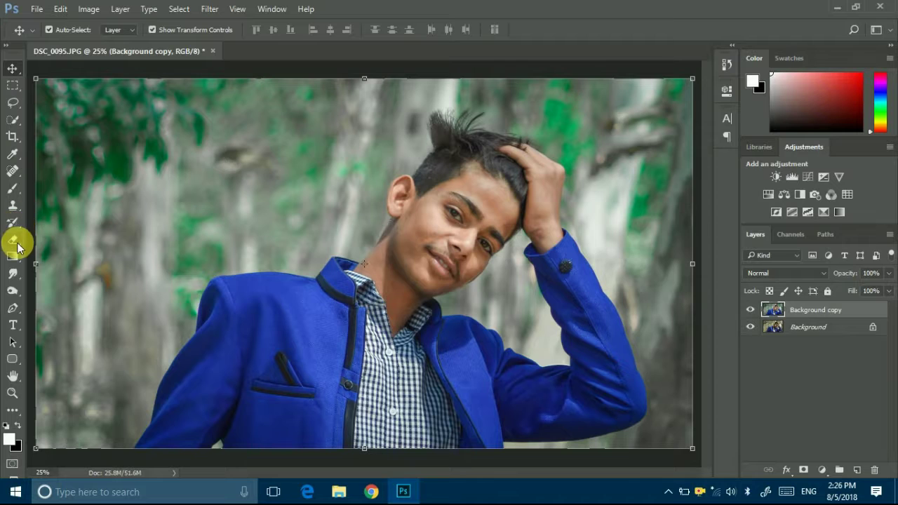
Set up the Smudge tool with a 111 px soft brush at 13% strength
click(12, 274)
right_click(247, 207)
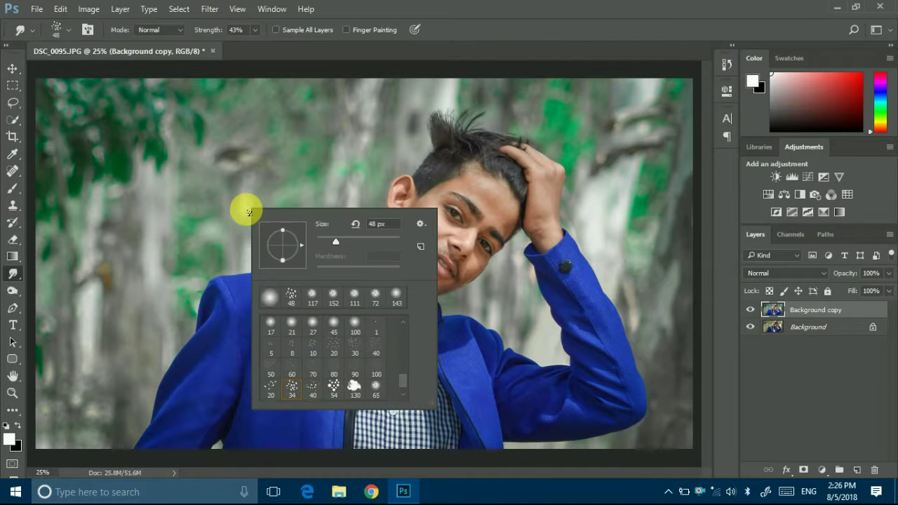
click(355, 300)
click(257, 30)
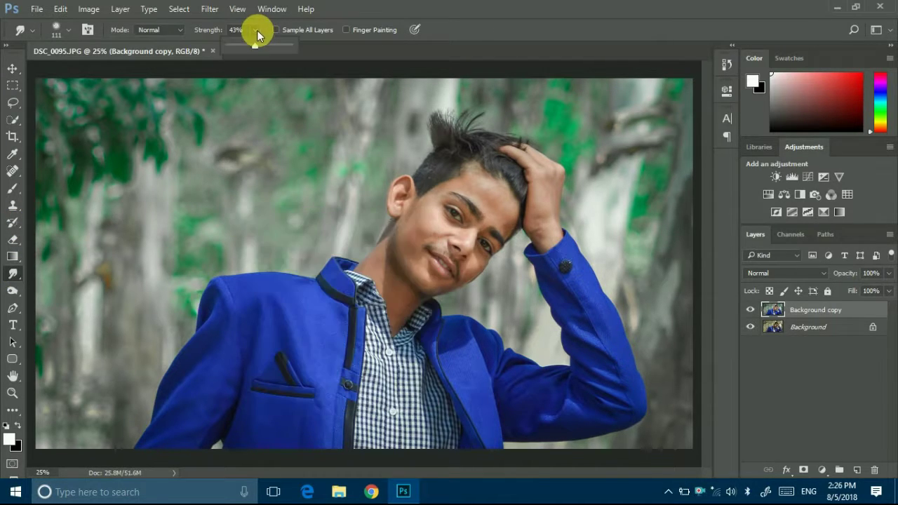
drag(235, 46, 237, 46)
Enlarge the smudge brush to 155 px and smooth the forehead skin
right_click(550, 198)
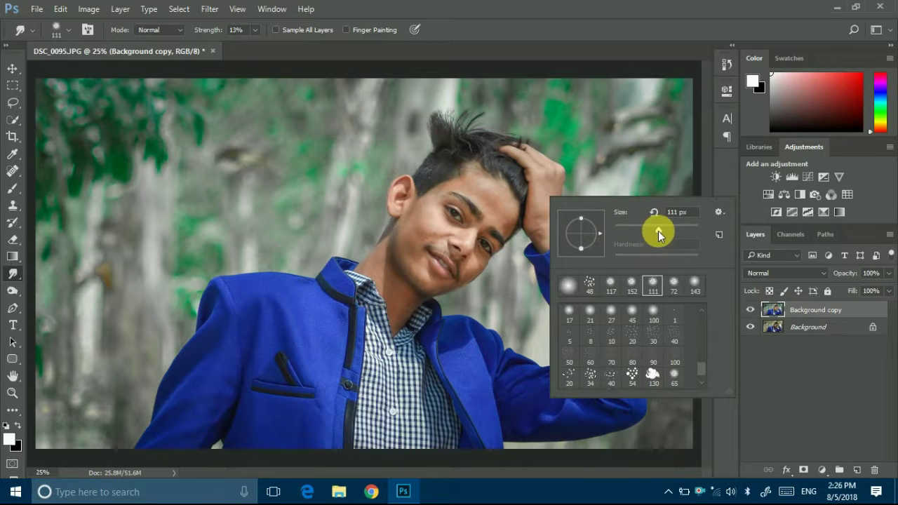
drag(658, 231, 668, 231)
mouse_move(521, 199)
mouse_down()
mouse_move(486, 202)
mouse_move(509, 230)
mouse_move(483, 183)
mouse_move(507, 200)
mouse_move(457, 182)
mouse_move(490, 204)
mouse_move(545, 206)
mouse_move(537, 222)
mouse_move(551, 176)
mouse_move(548, 226)
mouse_move(554, 178)
mouse_move(421, 248)
mouse_move(401, 328)
mouse_move(405, 290)
mouse_move(367, 260)
mouse_move(381, 251)
mouse_move(364, 266)
mouse_move(423, 268)
mouse_move(445, 232)
mouse_move(436, 214)
mouse_move(440, 235)
mouse_move(407, 234)
mouse_move(417, 251)
mouse_move(401, 236)
mouse_move(427, 273)
mouse_up()
right_click(499, 254)
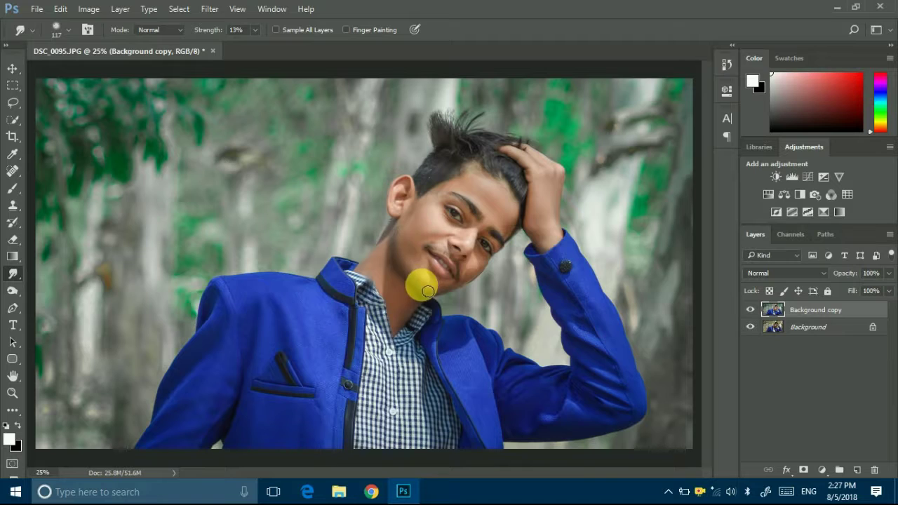
Smudge the chin, neck, cheek and temple skin, then zoom in on the face
mouse_move(449, 290)
mouse_down()
mouse_move(407, 274)
mouse_move(398, 274)
mouse_move(411, 297)
mouse_move(392, 286)
mouse_move(427, 226)
mouse_move(408, 255)
mouse_up()
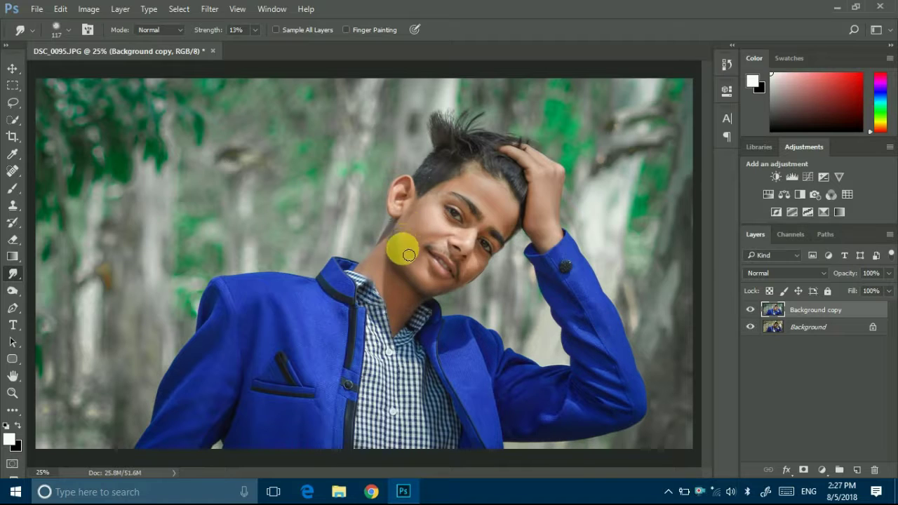
mouse_move(444, 229)
mouse_down()
mouse_move(453, 176)
mouse_move(473, 220)
mouse_move(461, 206)
mouse_move(490, 238)
mouse_move(451, 229)
mouse_move(544, 277)
mouse_up()
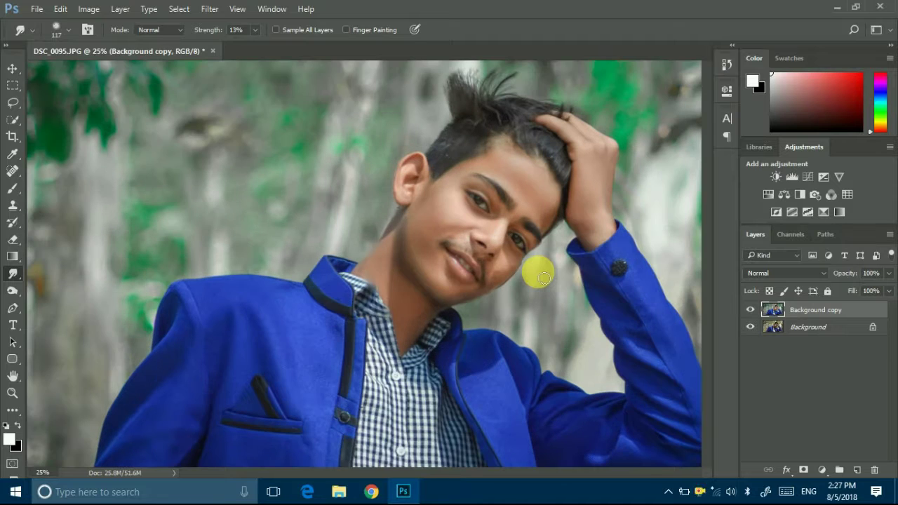
key(ctrl+plus)
With an 81 px brush, smooth the cheek and skin from chin up to the eye
right_click(551, 284)
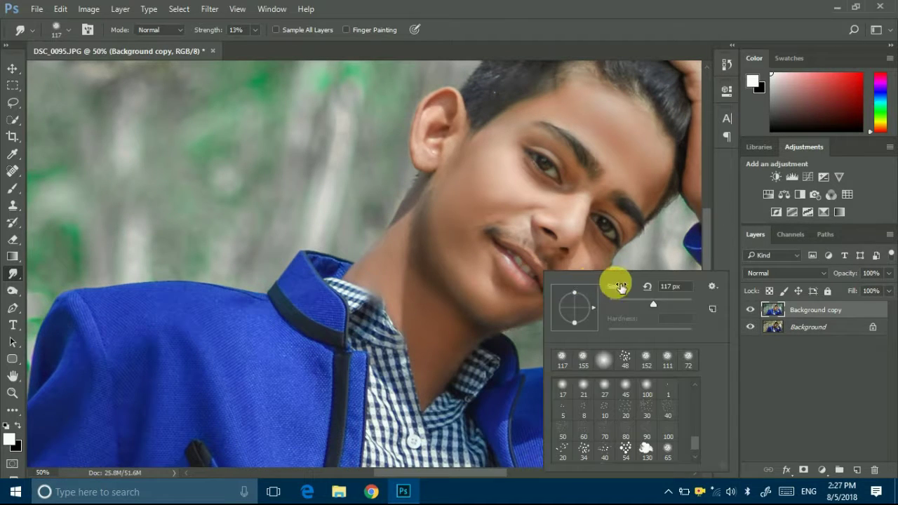
drag(621, 286, 637, 300)
mouse_move(593, 257)
mouse_down()
mouse_move(601, 279)
mouse_move(583, 266)
mouse_move(587, 257)
mouse_move(576, 310)
mouse_up()
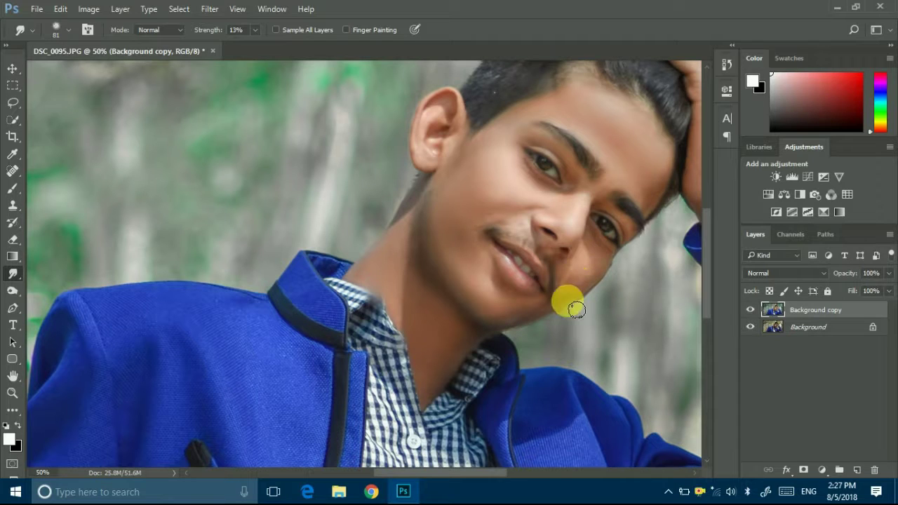
mouse_move(570, 275)
mouse_down()
mouse_move(608, 156)
mouse_move(463, 127)
mouse_move(437, 145)
mouse_move(404, 220)
mouse_move(546, 239)
mouse_move(481, 225)
mouse_move(497, 215)
mouse_move(531, 231)
mouse_move(477, 225)
mouse_move(574, 233)
mouse_move(565, 215)
mouse_move(521, 209)
mouse_move(513, 168)
mouse_move(467, 164)
mouse_move(551, 148)
mouse_move(629, 247)
mouse_up()
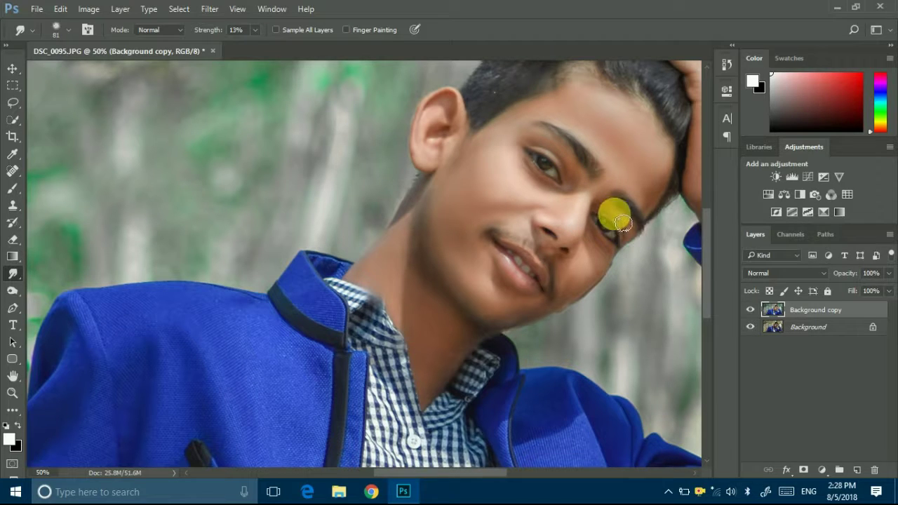
scroll(421, 329, down, 1)
scroll(422, 329, down, 1)
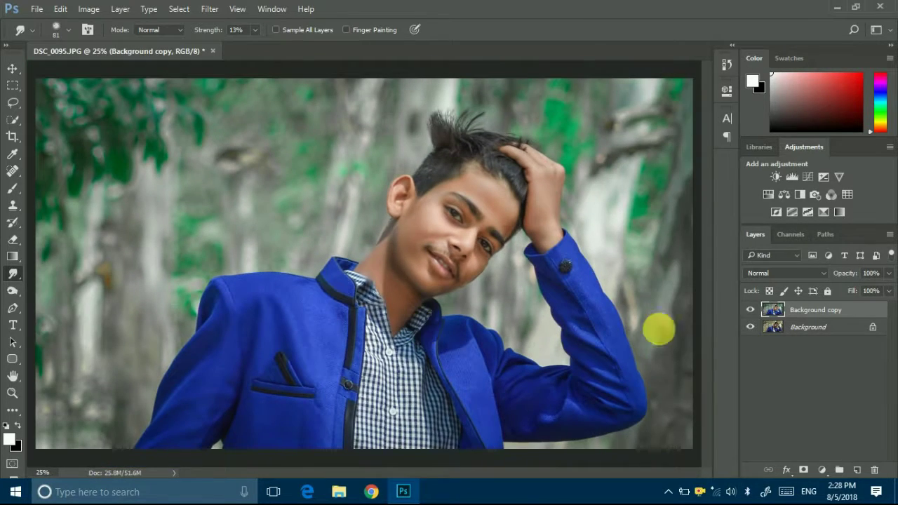
Toggle the Background copy's visibility to compare the edits against the original photo
click(751, 310)
click(751, 310)
click(751, 310)
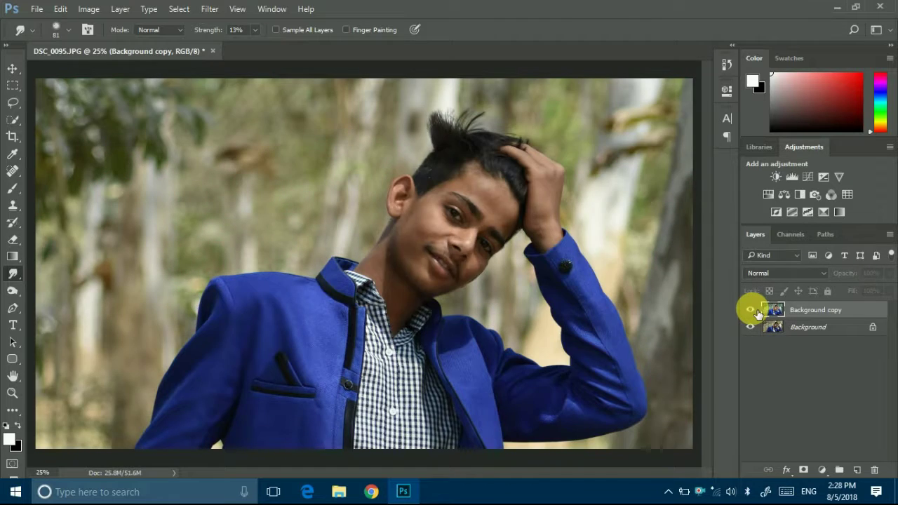
click(751, 311)
click(751, 310)
click(751, 311)
click(13, 68)
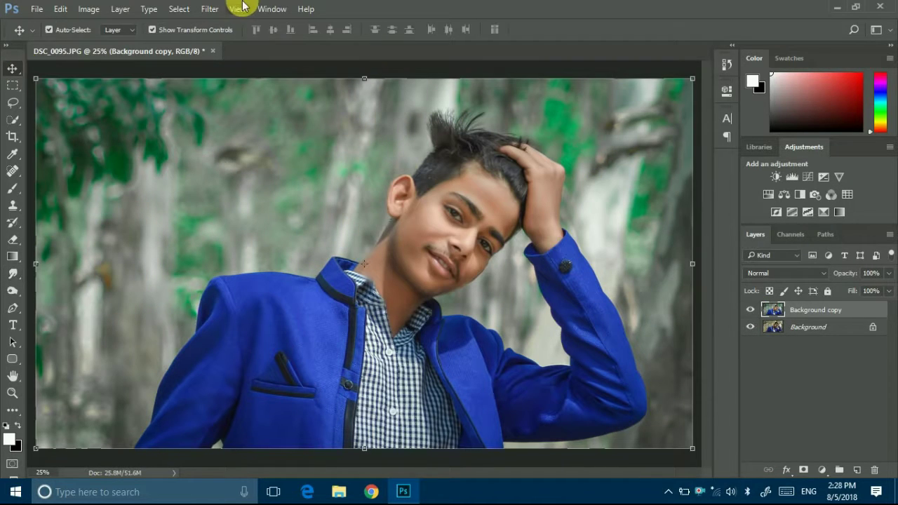
In a new Camera Raw pass, lift Shadows to +24 and boost greens and aquas saturation
click(212, 8)
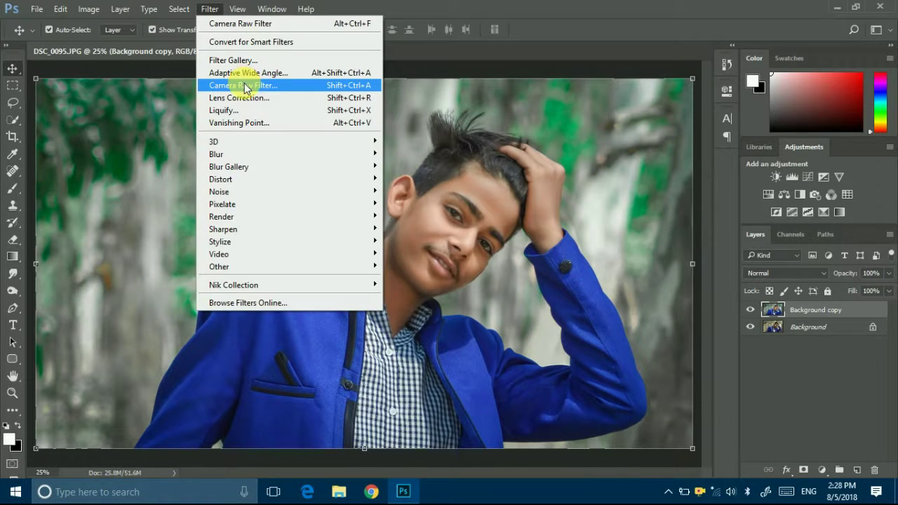
click(245, 86)
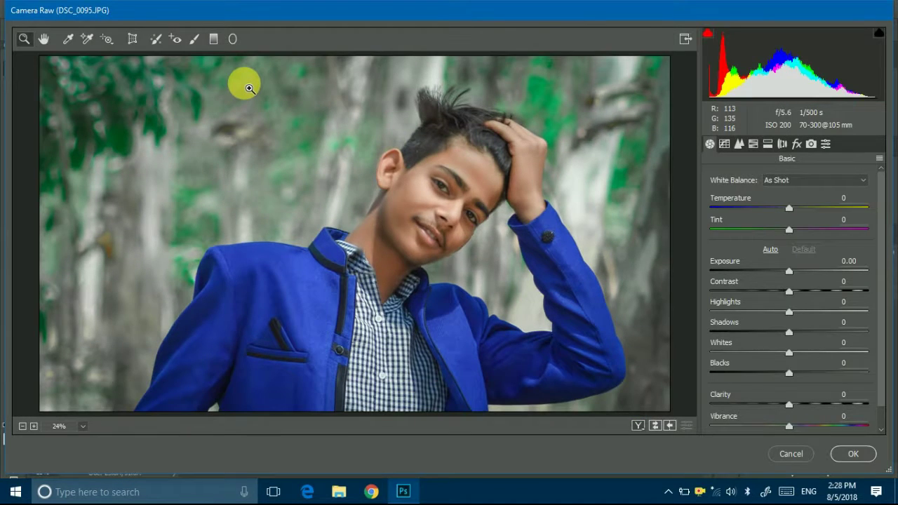
drag(788, 332, 807, 334)
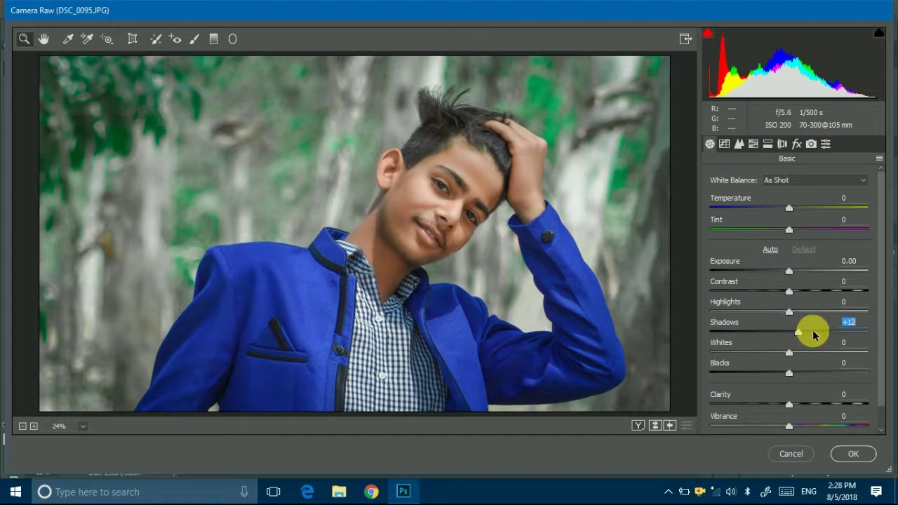
click(739, 143)
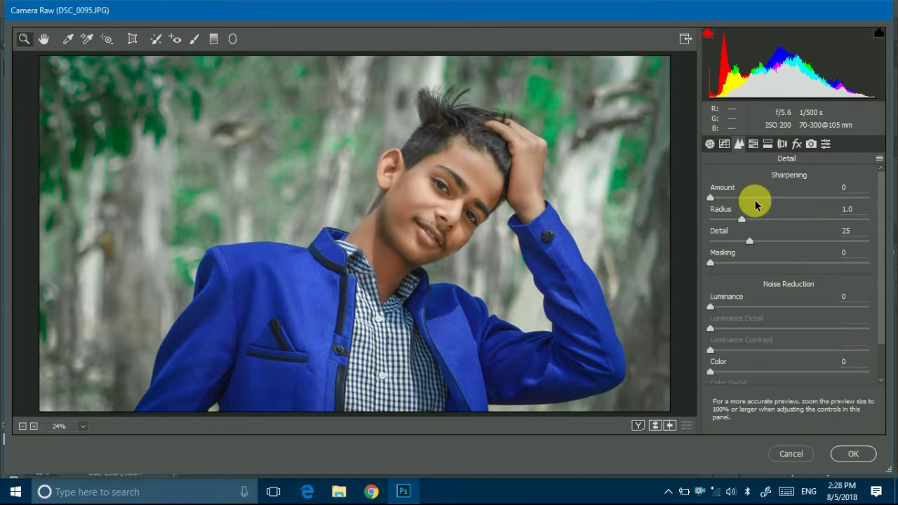
click(752, 143)
click(756, 201)
drag(793, 311, 876, 312)
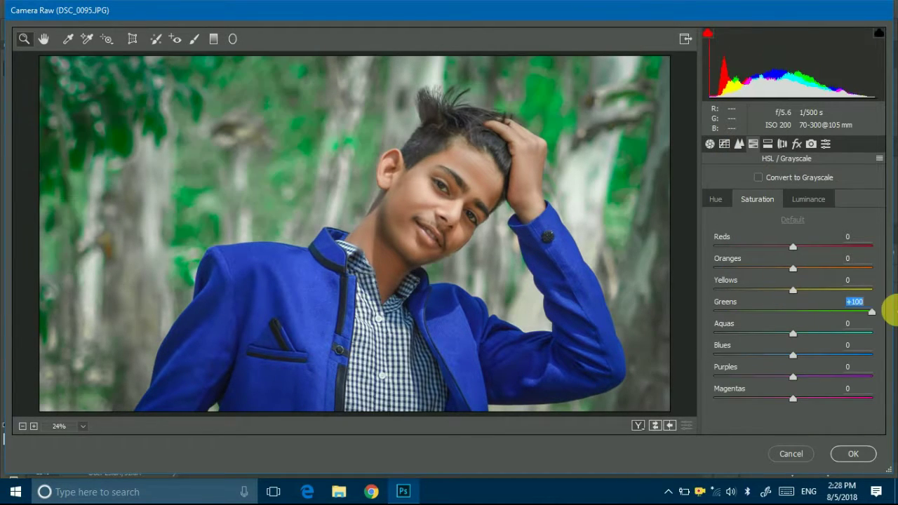
drag(792, 333, 890, 337)
Shift the greens hue toward teal and adjust the aqua, yellow and blue hues
click(715, 200)
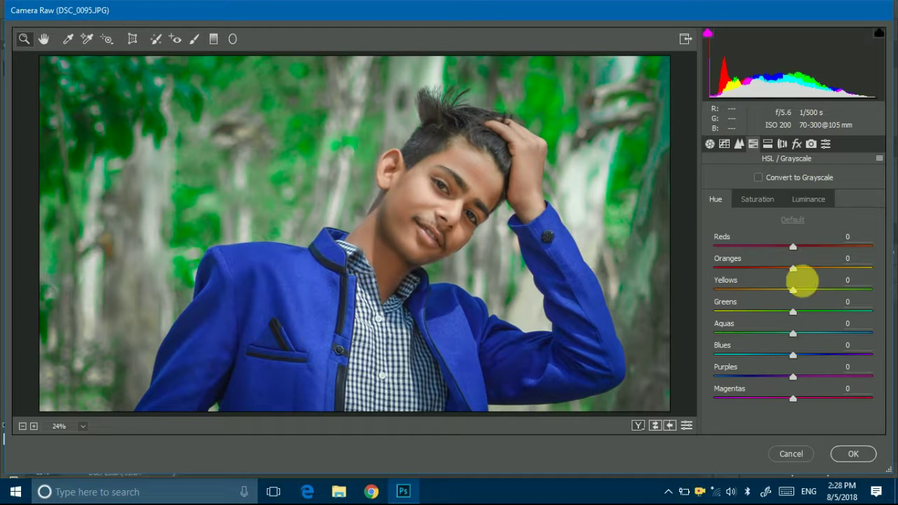
drag(792, 311, 890, 319)
drag(792, 333, 815, 336)
mouse_move(793, 290)
mouse_down()
mouse_move(876, 287)
mouse_move(632, 293)
mouse_up()
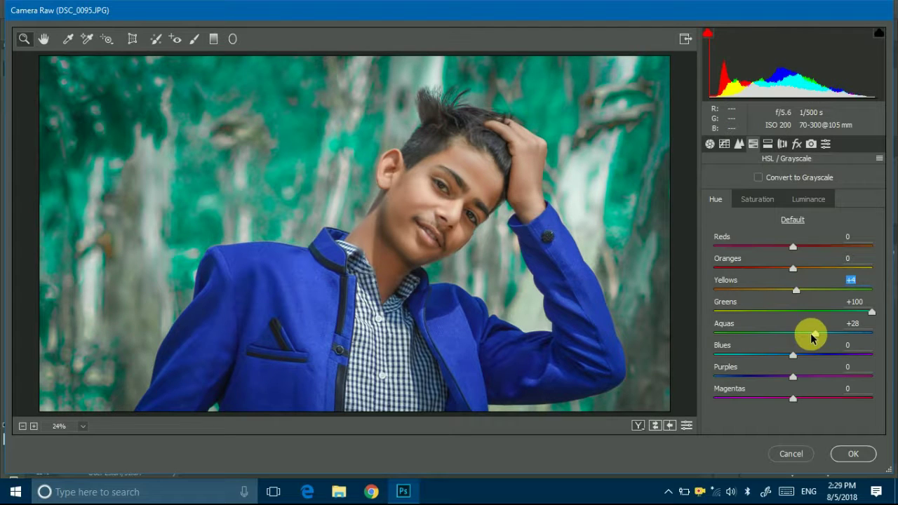
mouse_move(807, 334)
mouse_down()
mouse_move(753, 333)
mouse_move(877, 333)
mouse_up()
drag(791, 359, 745, 361)
Raise luminance of the greens, aquas to +51, and the skin tones
click(808, 199)
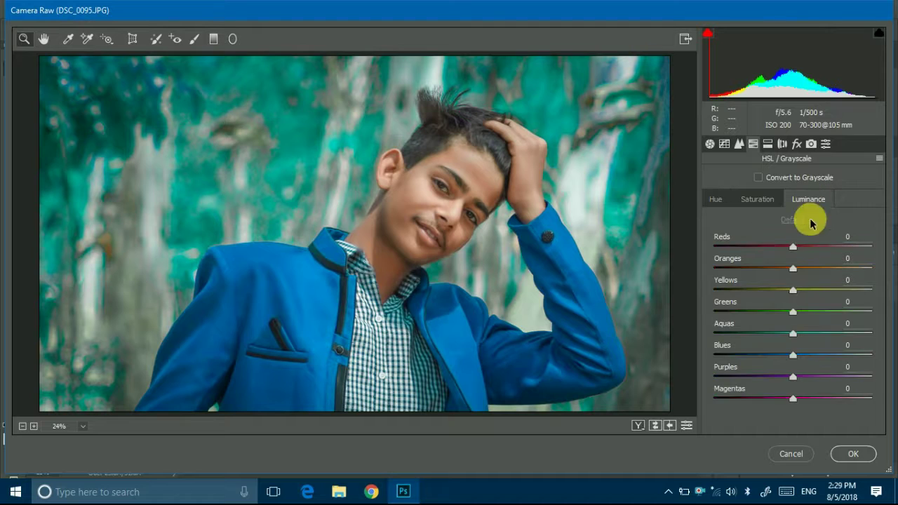
mouse_move(793, 312)
mouse_down()
mouse_move(841, 311)
mouse_move(725, 313)
mouse_move(794, 312)
mouse_up()
click(833, 334)
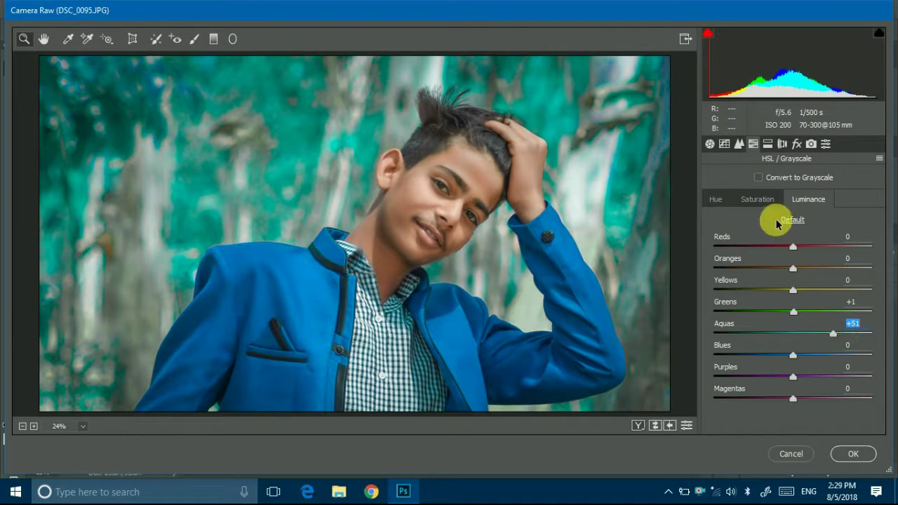
click(811, 268)
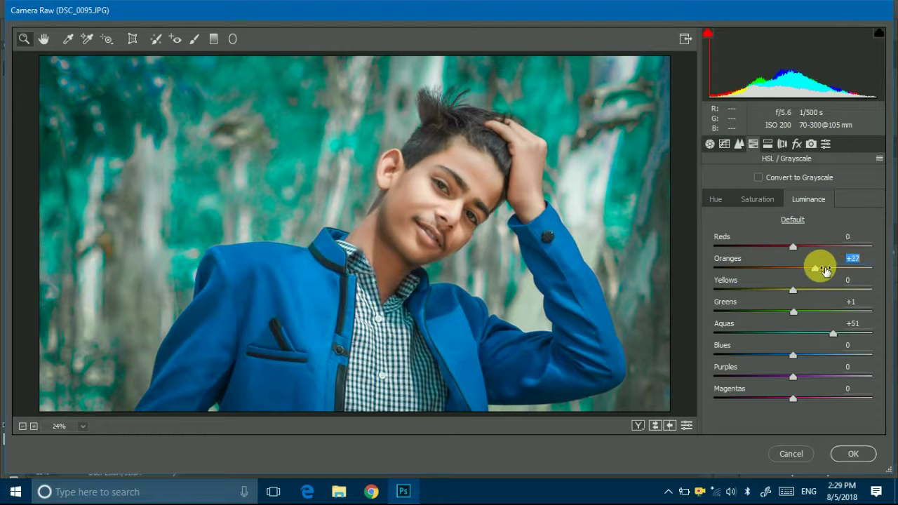
Add a -24 vignette, set Whites -13, Blacks +21, Clarity +8, and apply
click(797, 144)
click(769, 360)
click(710, 144)
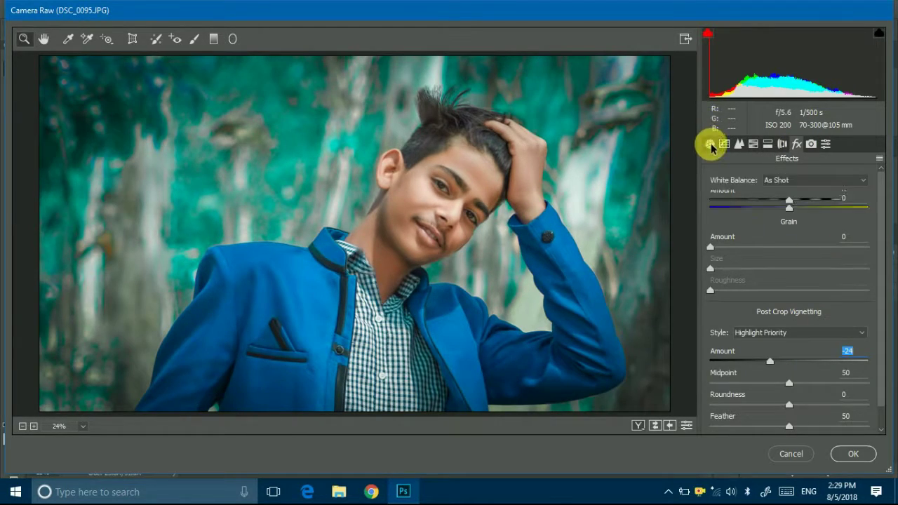
mouse_move(777, 350)
mouse_down()
mouse_move(739, 353)
mouse_move(778, 353)
mouse_move(805, 372)
mouse_up()
click(850, 456)
drag(789, 405, 794, 405)
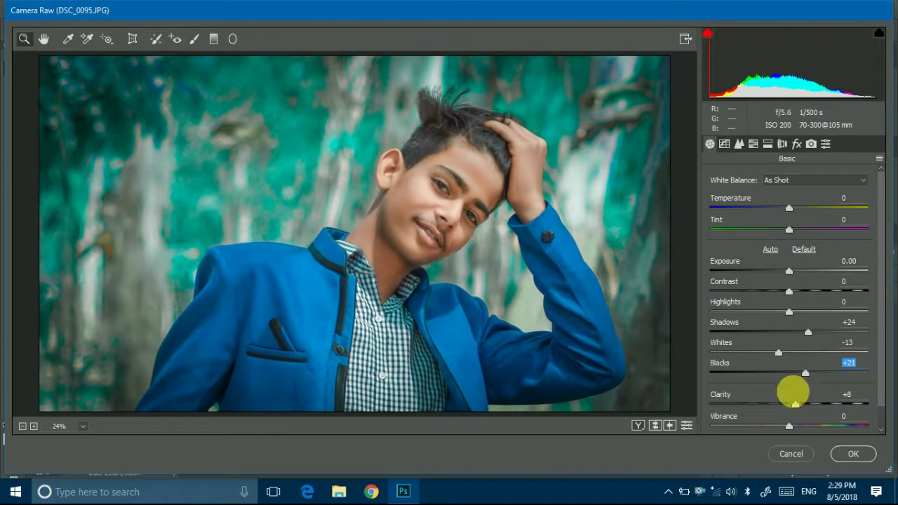
click(845, 453)
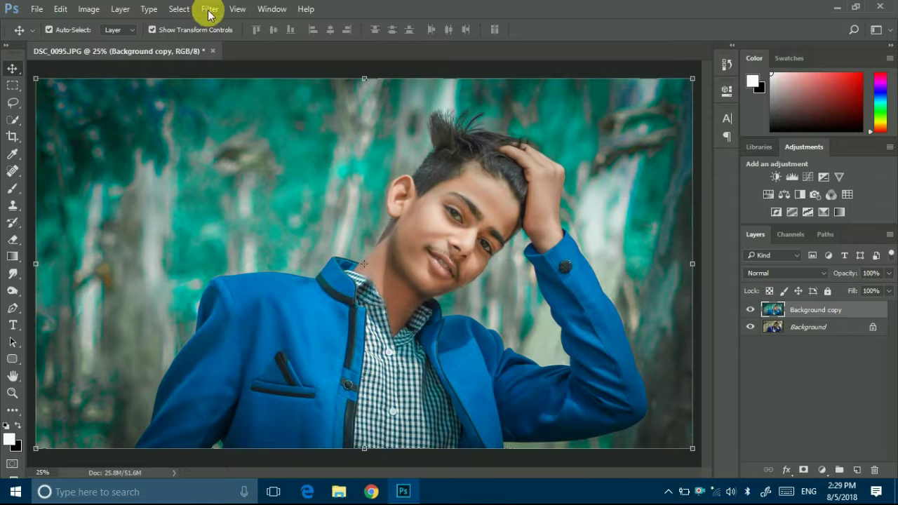
Launch Color Efex Pro 4 on the image from the Filter menu
click(208, 11)
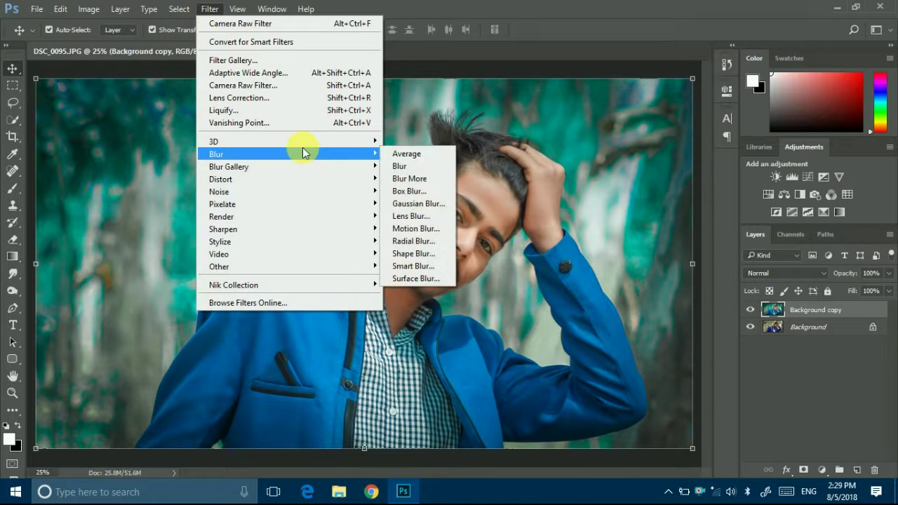
mouse_move(280, 285)
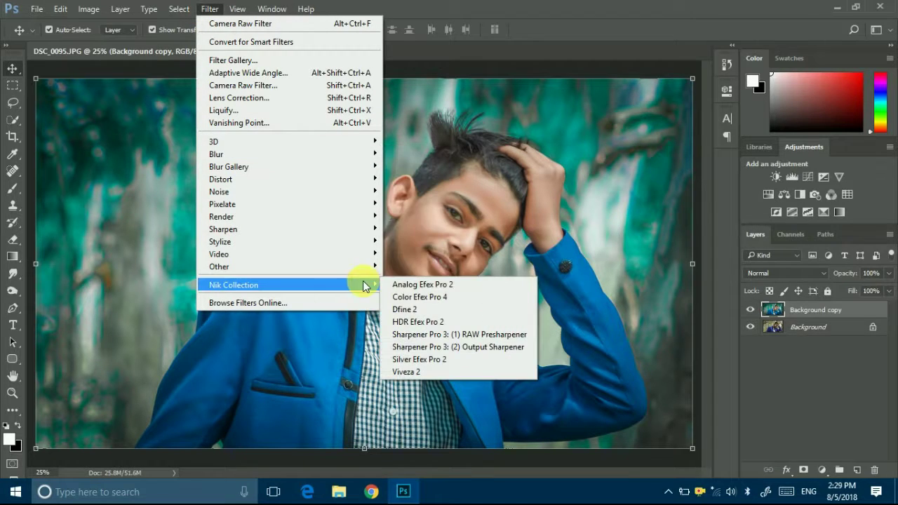
click(436, 299)
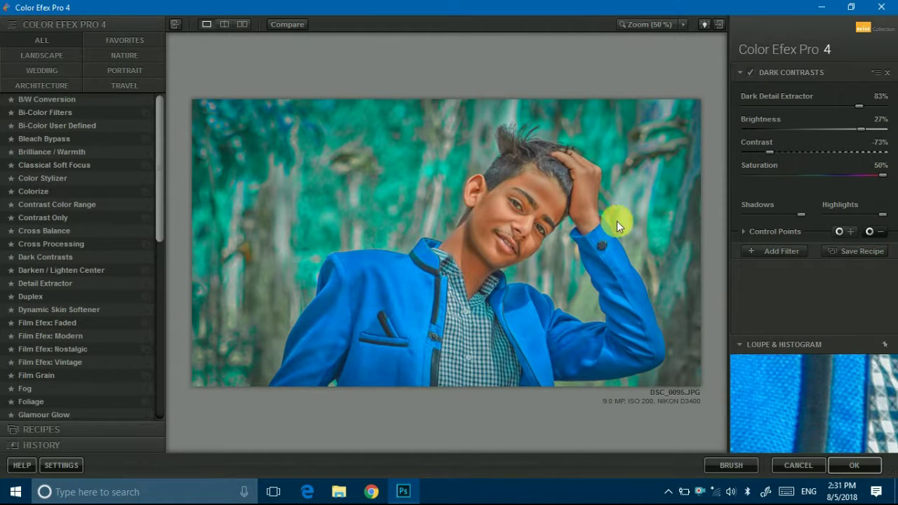
Place Dark Contrasts exclusion points on the sleeve, chest, chin and cheek
click(876, 238)
click(581, 226)
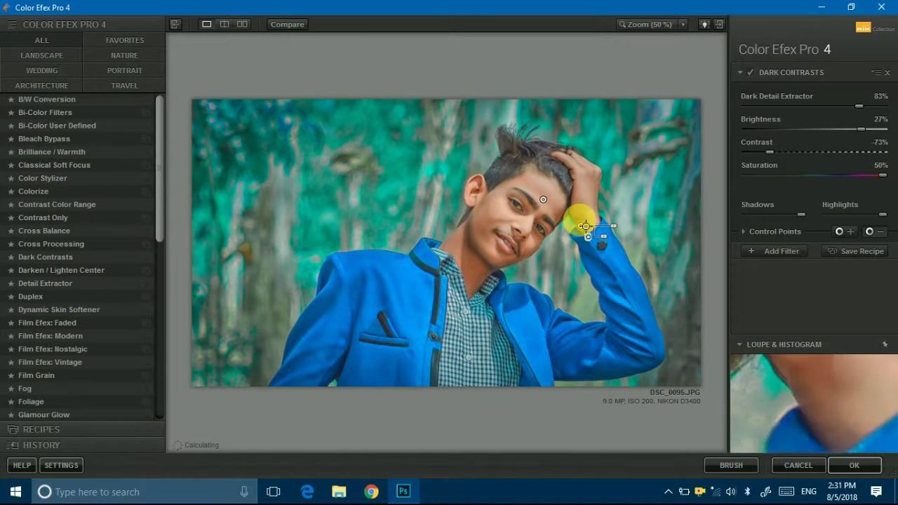
click(877, 231)
click(473, 270)
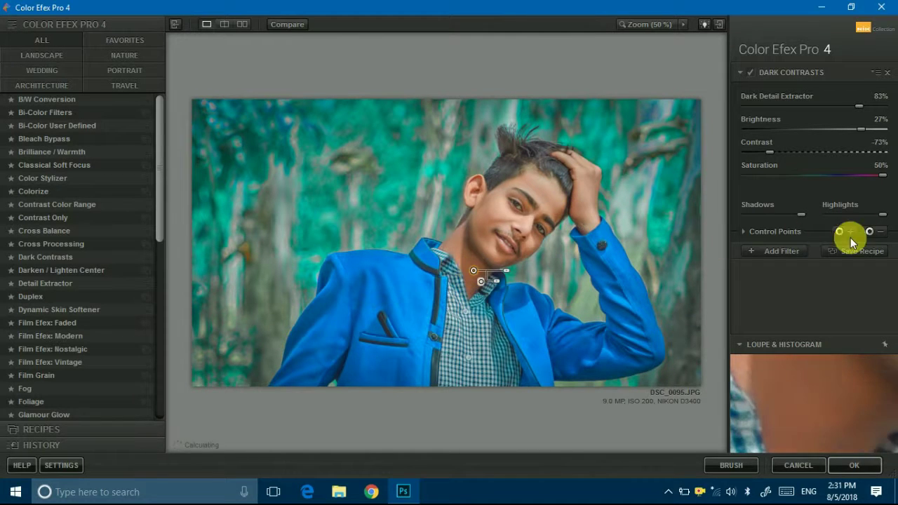
click(874, 237)
click(493, 246)
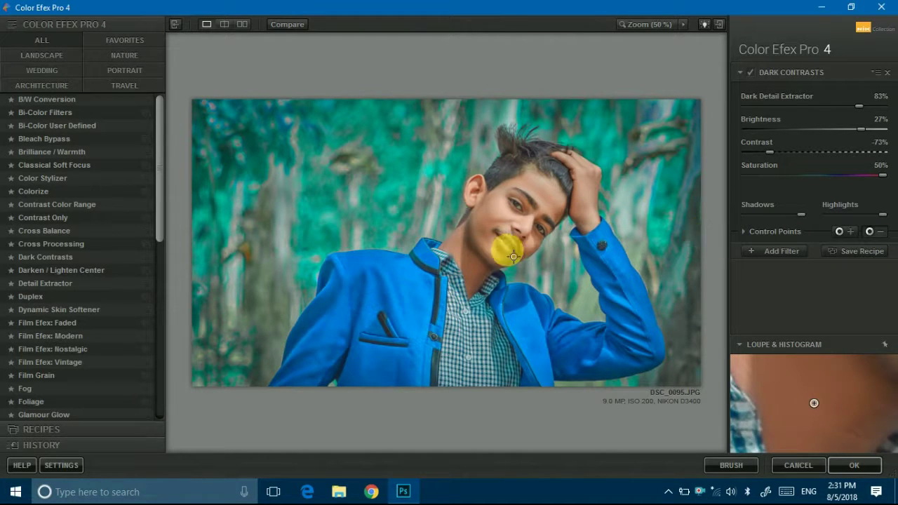
click(869, 233)
click(530, 247)
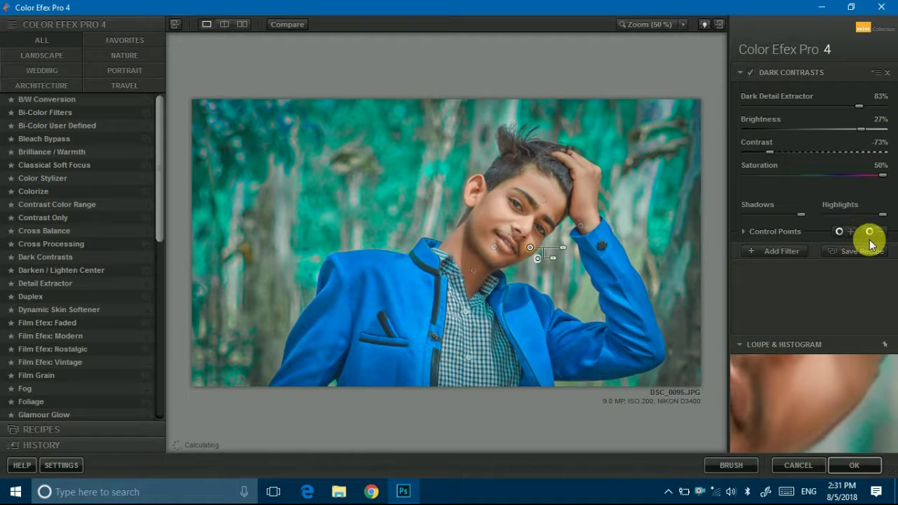
Add more exclusion points on the face, hand, two spots of hair, and the ear
click(545, 228)
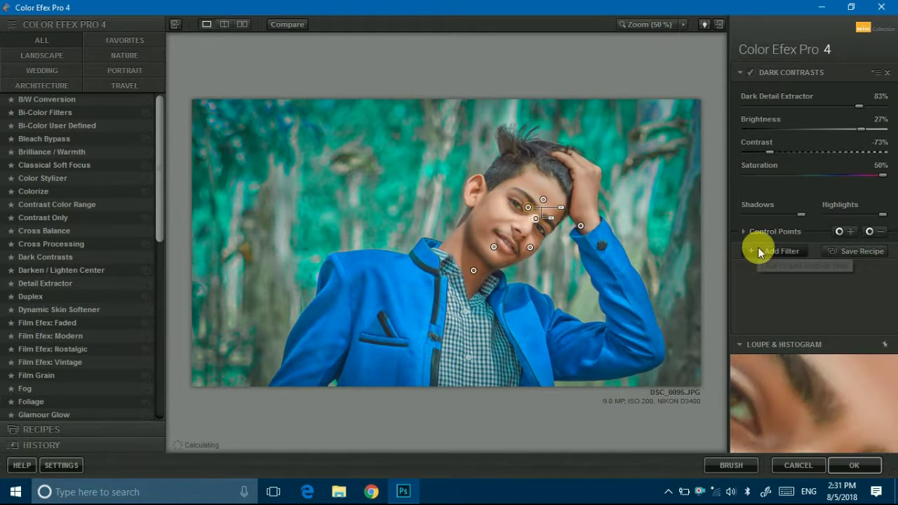
click(868, 231)
click(574, 201)
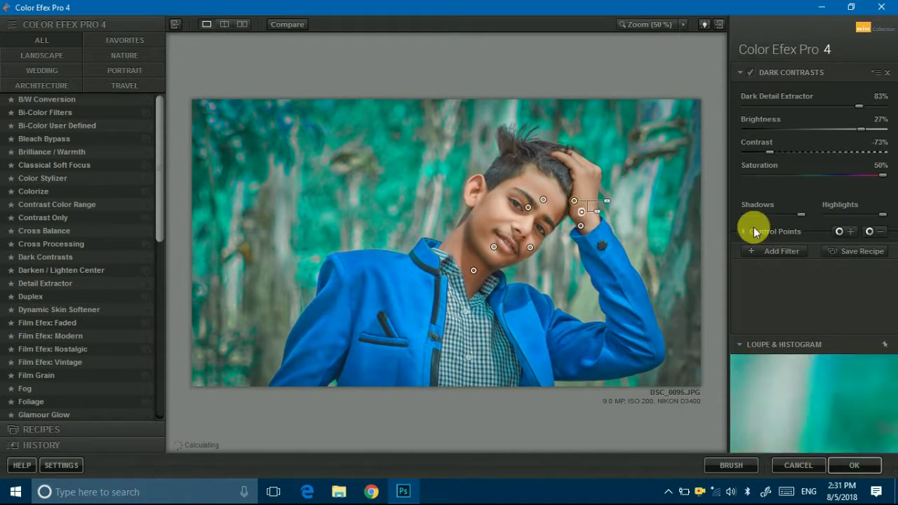
click(870, 232)
click(555, 166)
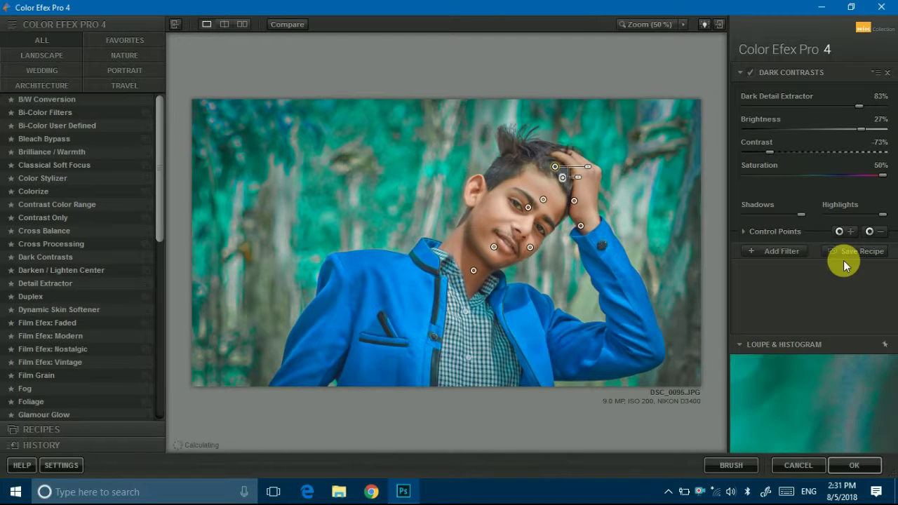
click(870, 232)
click(501, 170)
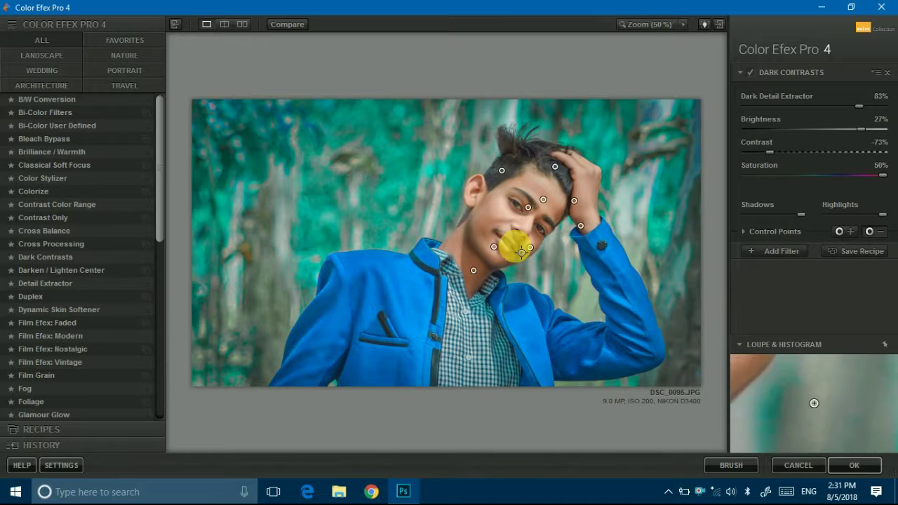
click(483, 188)
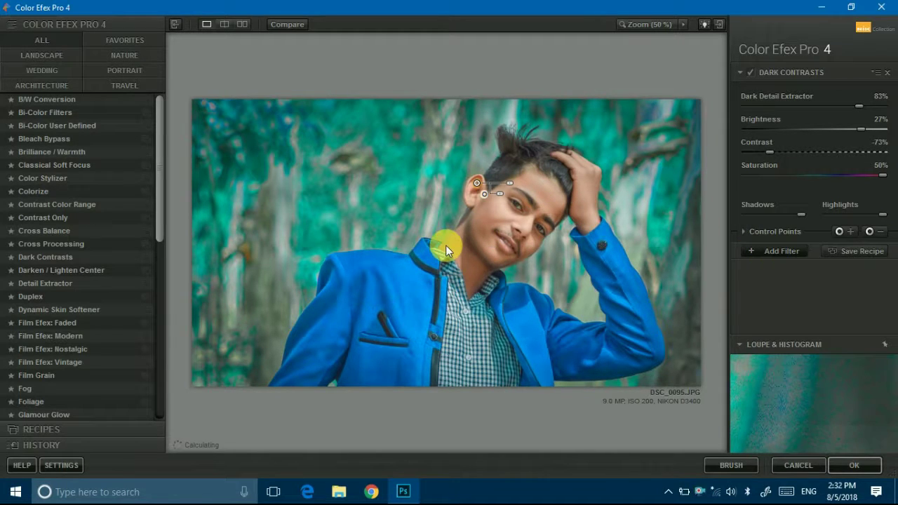
Add Contrast Color Range and cut its Color Contrast down to 4%
click(71, 204)
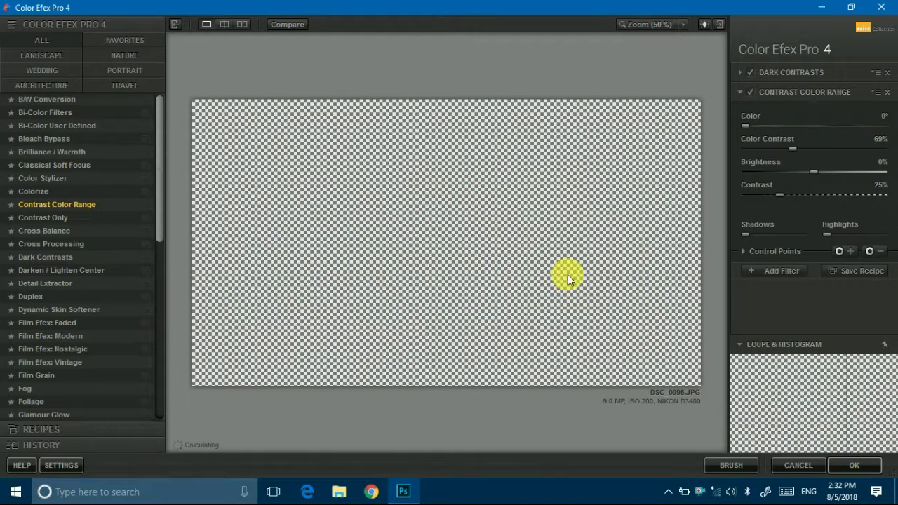
click(744, 194)
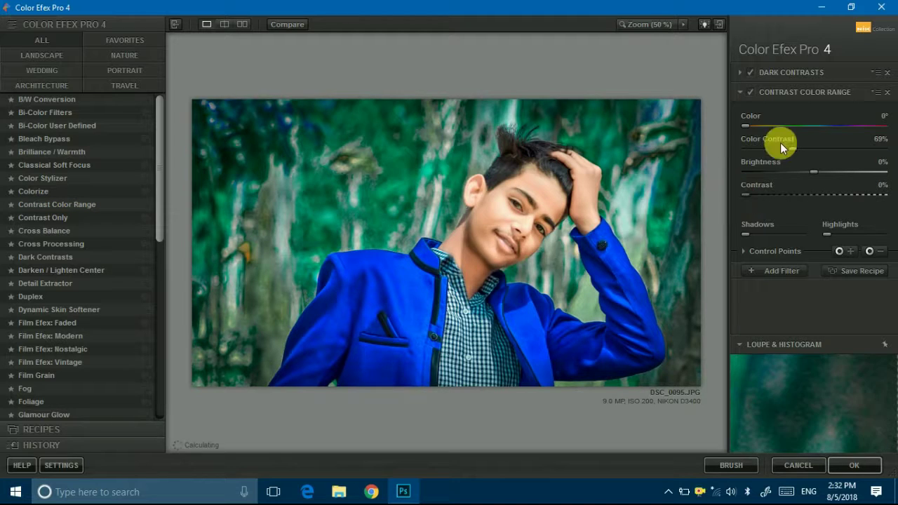
drag(779, 146, 738, 152)
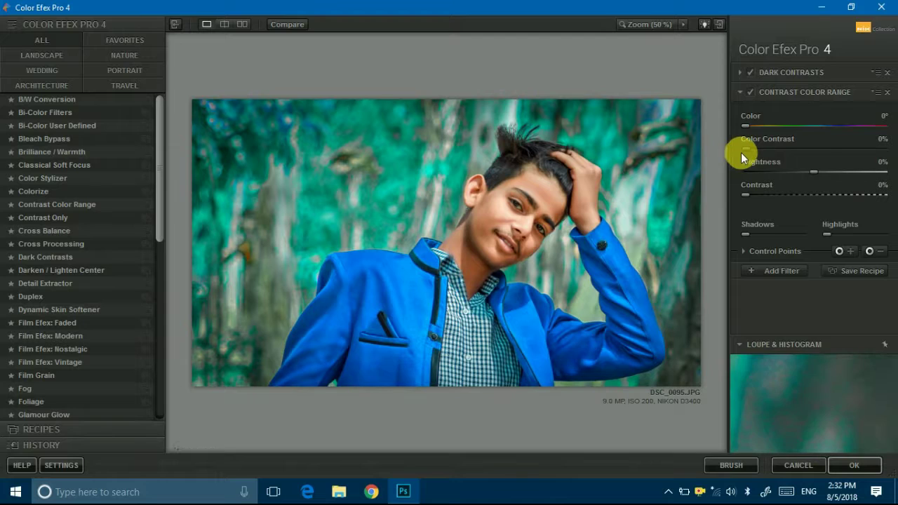
click(747, 152)
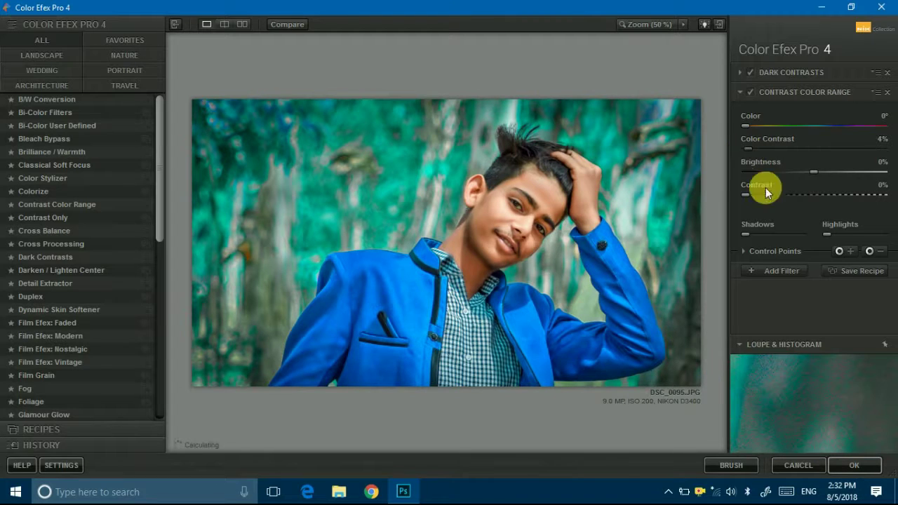
Add Dynamic Skin Softener and another filter to the Color Efex stack
click(782, 271)
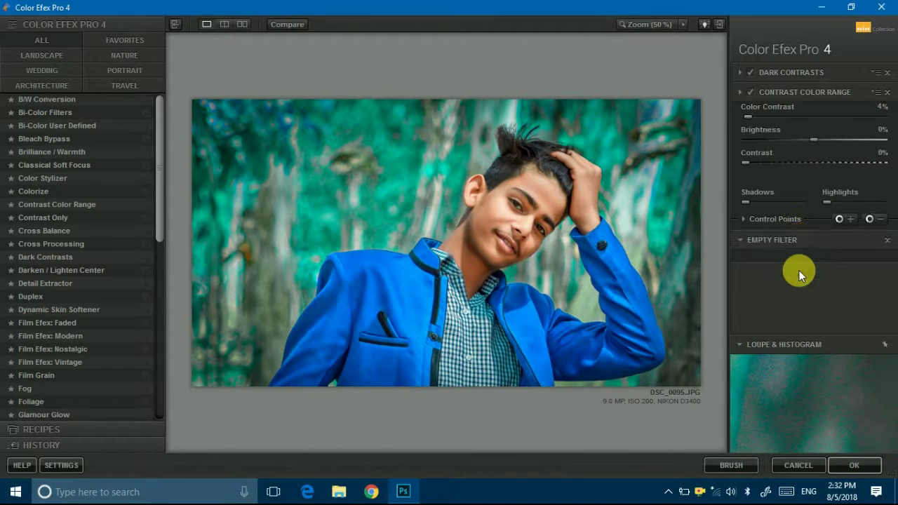
click(48, 311)
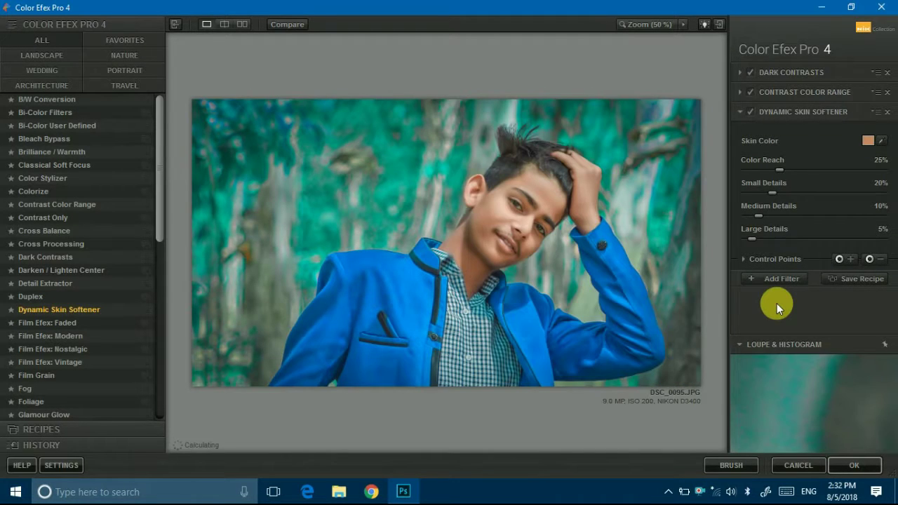
click(762, 278)
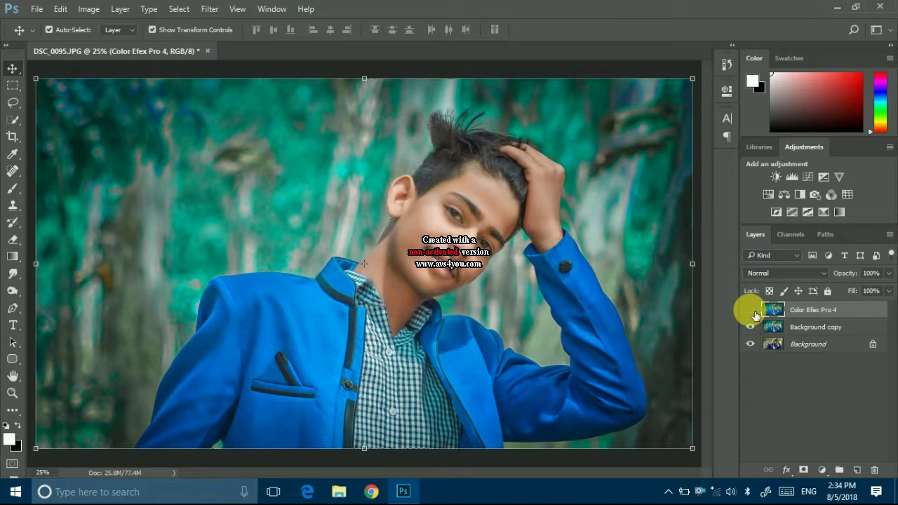
Compare with and without the Color Efex layer, then merge it down into Background copy
click(751, 310)
click(750, 310)
click(751, 310)
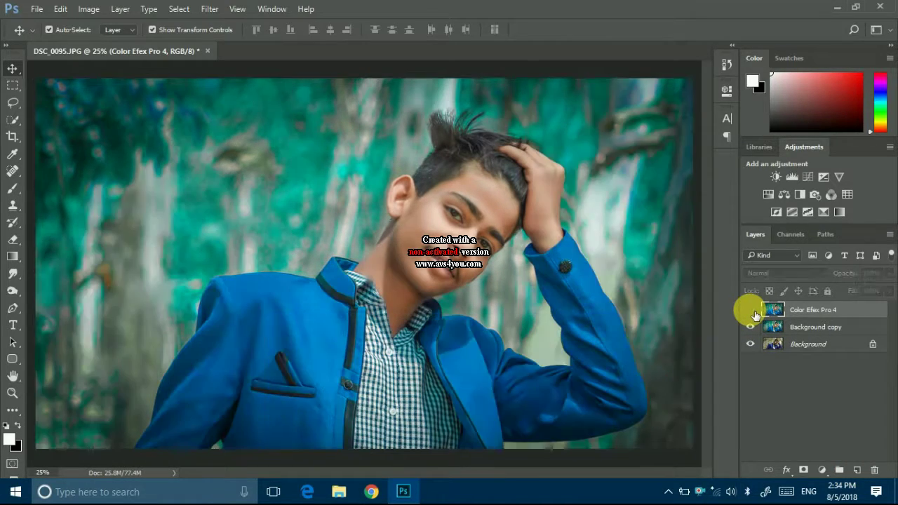
click(751, 310)
right_click(799, 311)
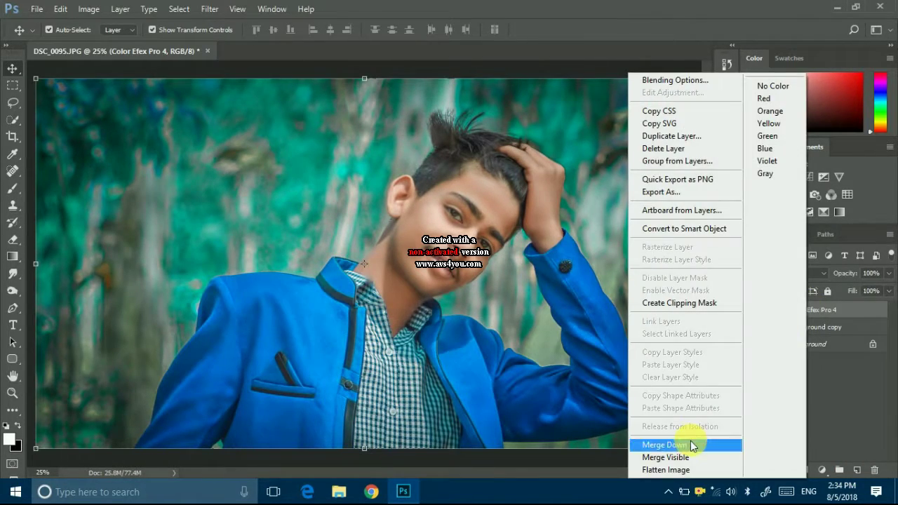
click(685, 443)
Compare the merged layer against the original and open the Camera Raw filter
click(750, 310)
click(750, 310)
click(750, 310)
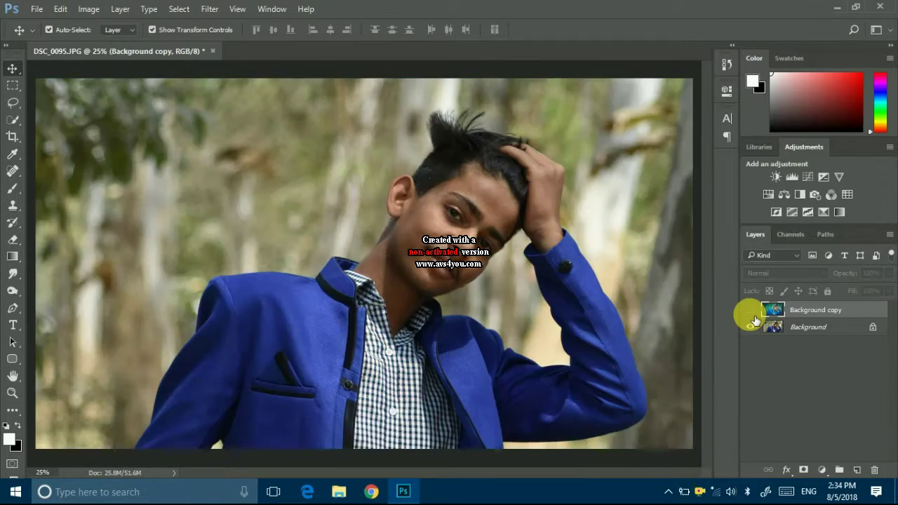
click(751, 310)
click(209, 9)
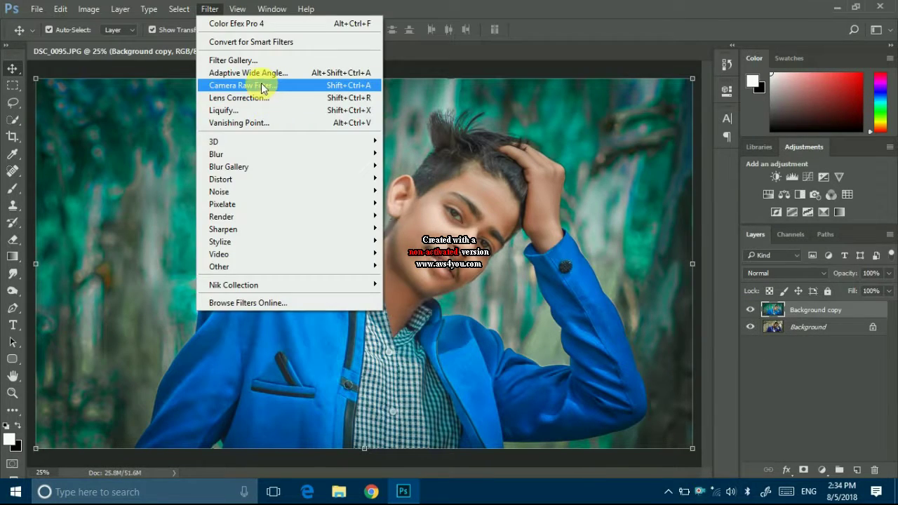
click(261, 85)
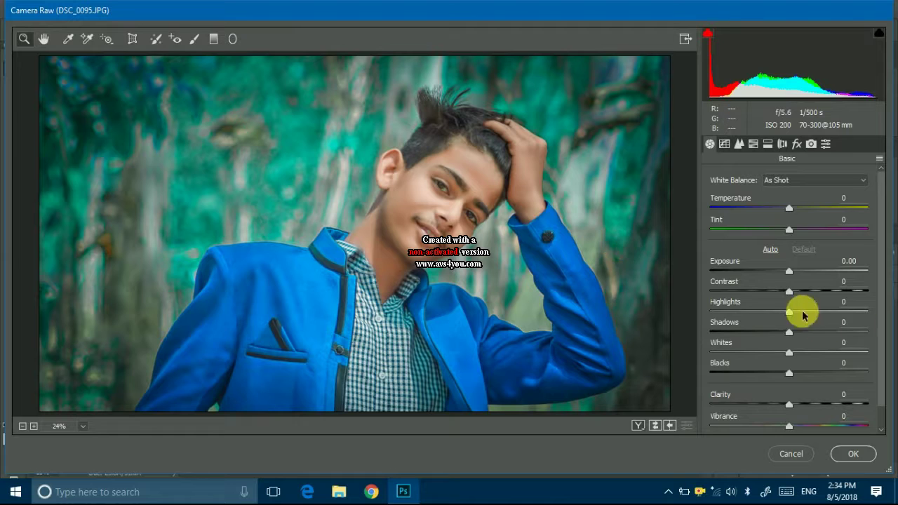
Brighten the highlights, set Greens saturation to -100 and boost Aquas saturation
mouse_move(802, 311)
mouse_down()
mouse_move(865, 315)
mouse_move(797, 312)
mouse_up()
click(753, 144)
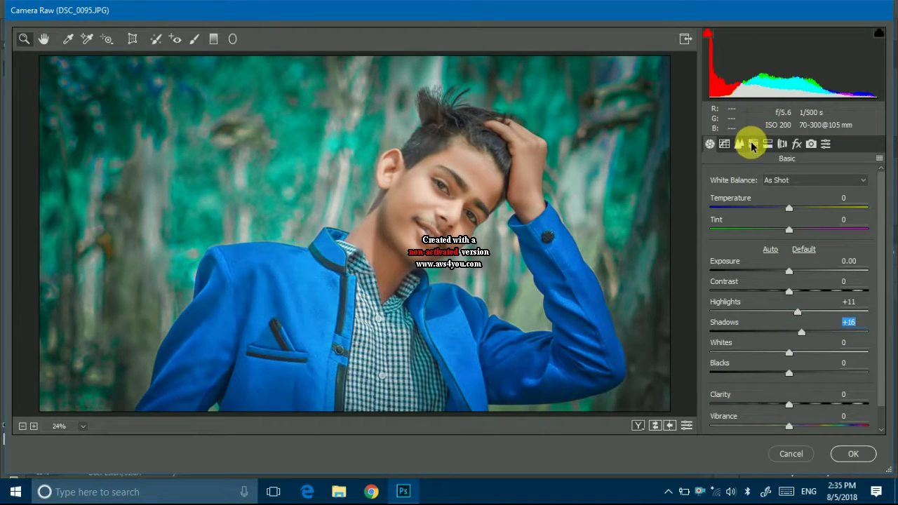
click(756, 199)
mouse_move(794, 311)
mouse_down()
mouse_move(877, 313)
mouse_move(698, 317)
mouse_up()
drag(805, 336, 831, 337)
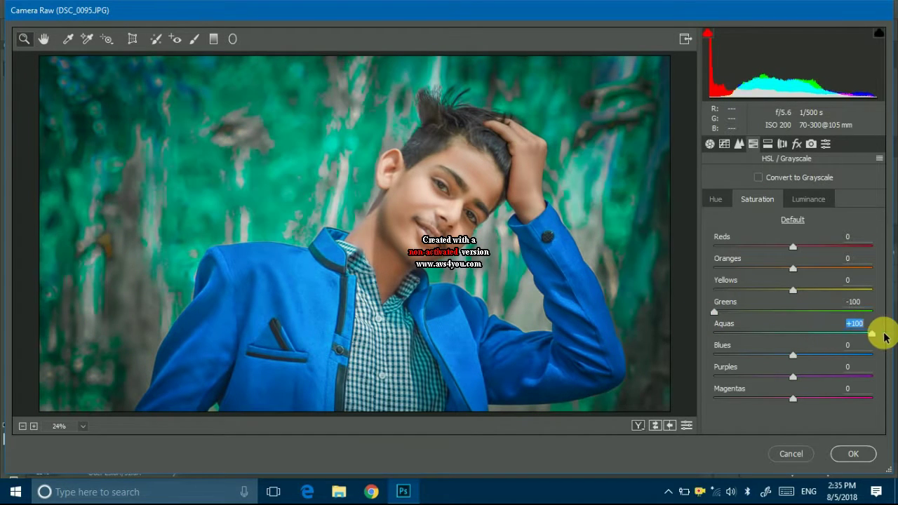
Shift the Aquas hue toward teal-blue and brighten Reds/Oranges luminance to +13/+7
click(721, 202)
click(806, 331)
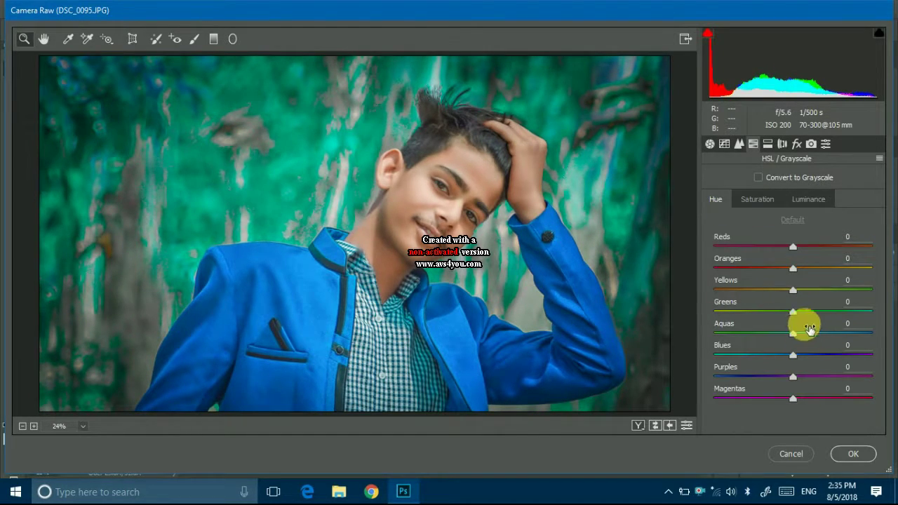
mouse_move(837, 336)
mouse_down()
mouse_move(844, 337)
mouse_move(835, 335)
mouse_up()
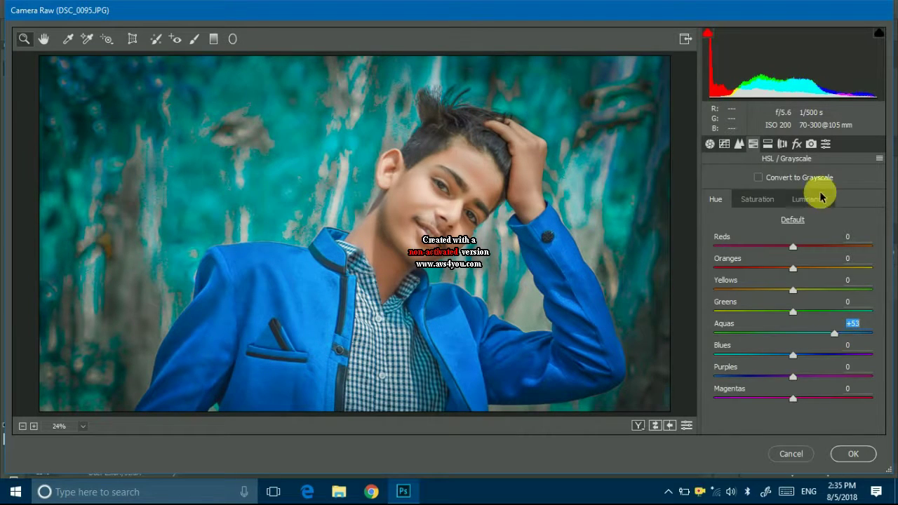
click(807, 199)
mouse_move(793, 266)
mouse_down()
mouse_move(821, 269)
mouse_move(808, 272)
mouse_move(804, 247)
mouse_up()
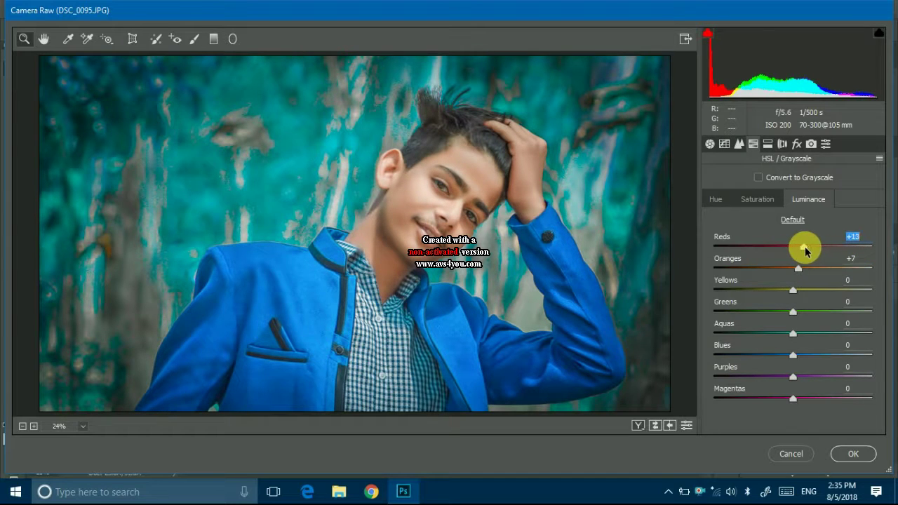
Add a -7 vignette, sharpening 31 and noise reduction 17, then apply the grade
click(796, 144)
drag(789, 361, 769, 362)
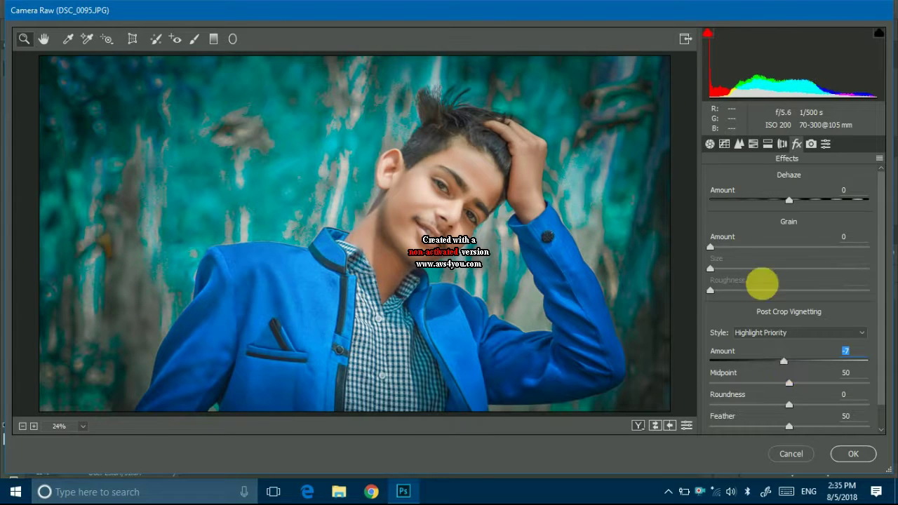
click(738, 143)
click(740, 143)
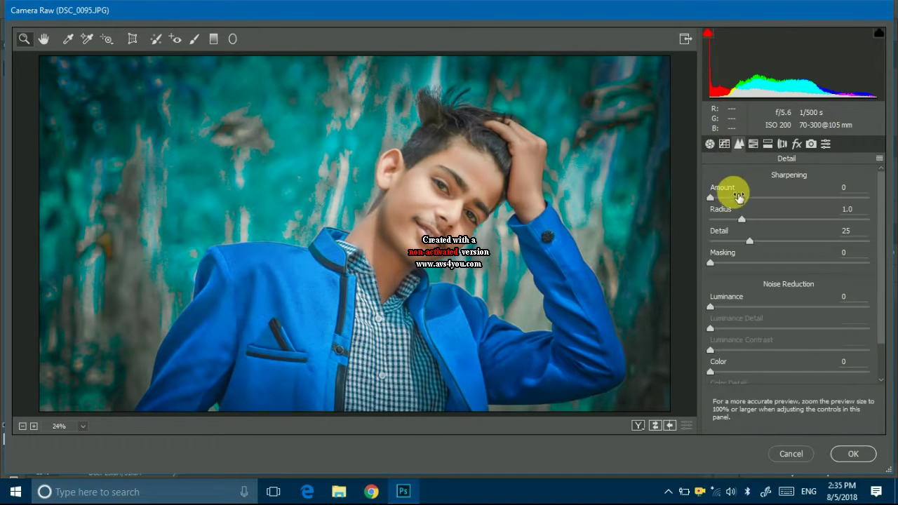
drag(727, 307, 737, 308)
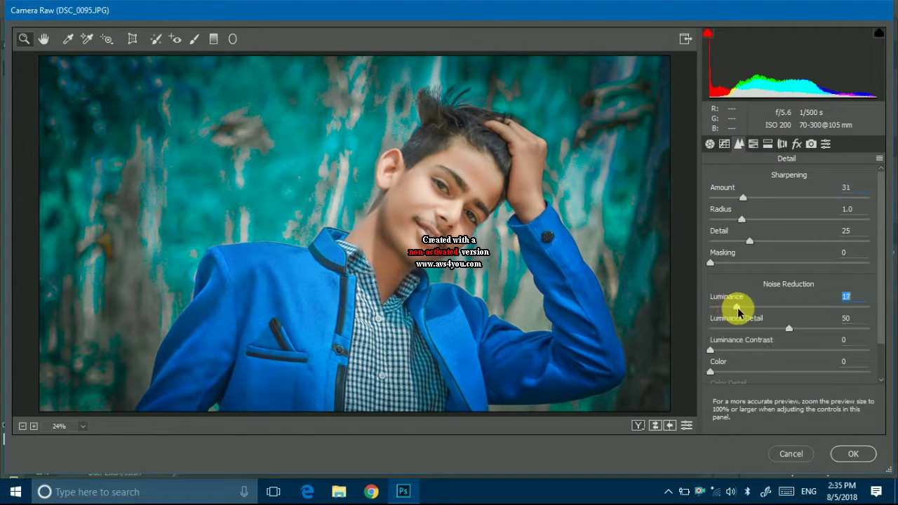
click(850, 453)
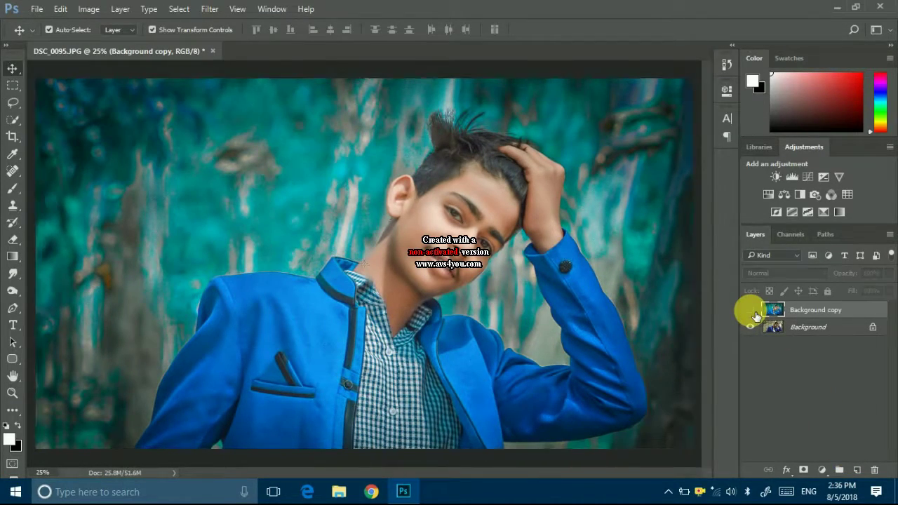
Toggle the graded layer's visibility to compare it with the original
click(751, 309)
click(750, 310)
click(752, 312)
click(752, 312)
click(753, 312)
click(753, 311)
click(752, 311)
click(752, 311)
click(753, 311)
click(753, 311)
click(857, 469)
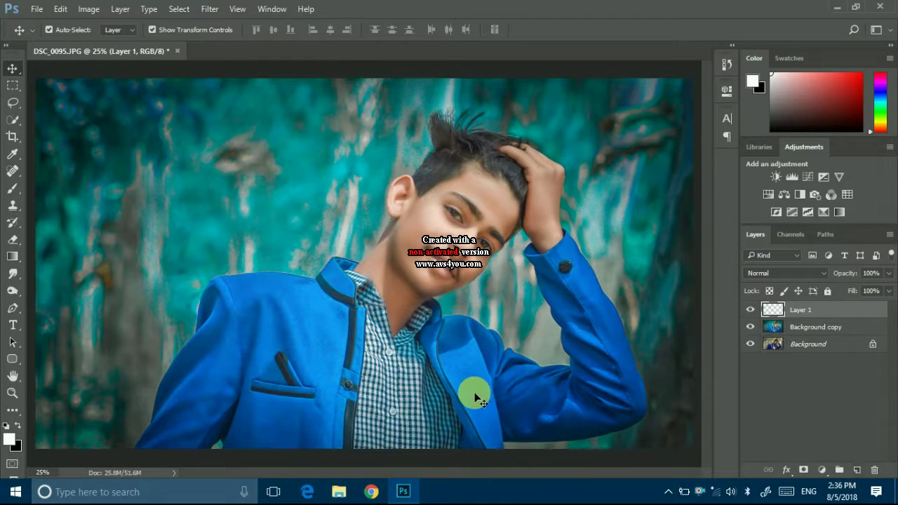
Paint a soft white glow on a new layer and place it over the boy's raised arm at about 127%
click(10, 261)
click(12, 188)
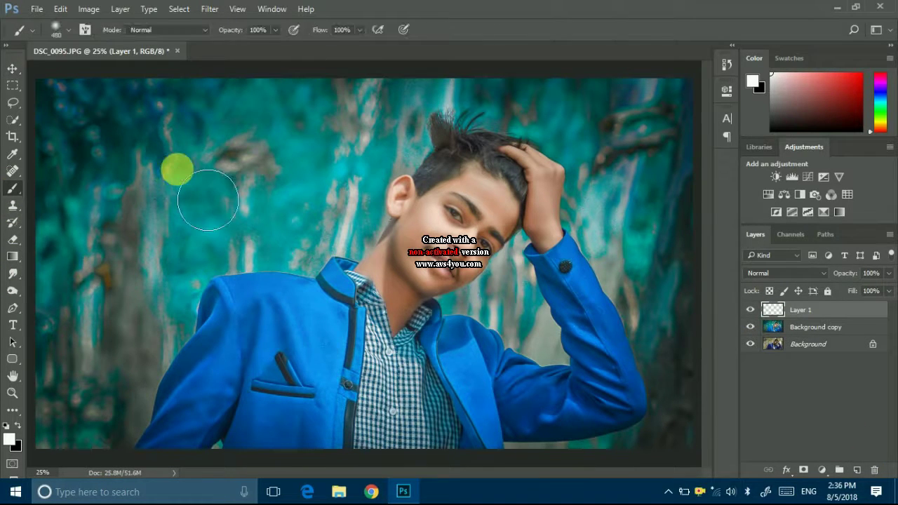
right_click(177, 170)
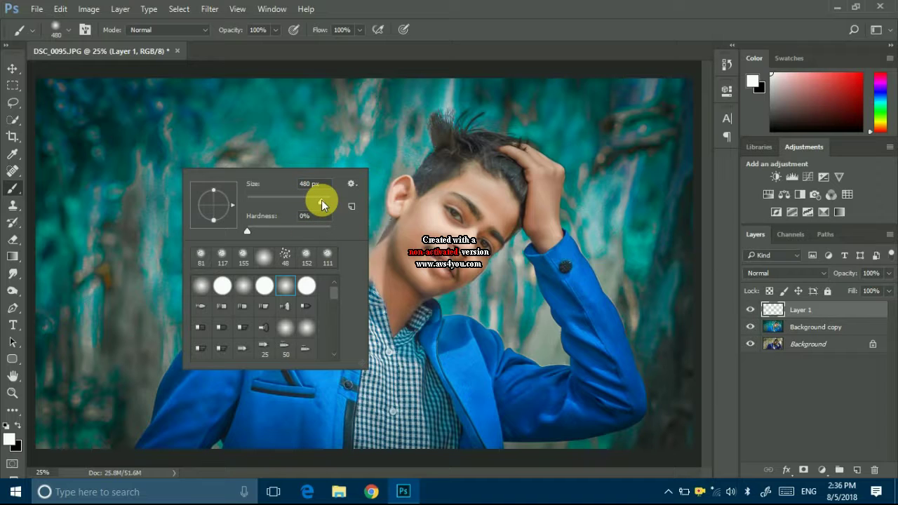
click(293, 140)
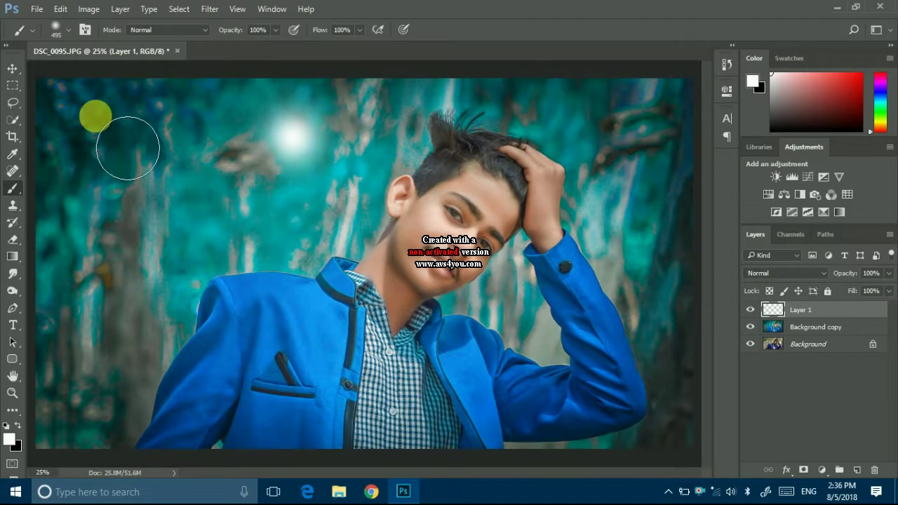
click(13, 68)
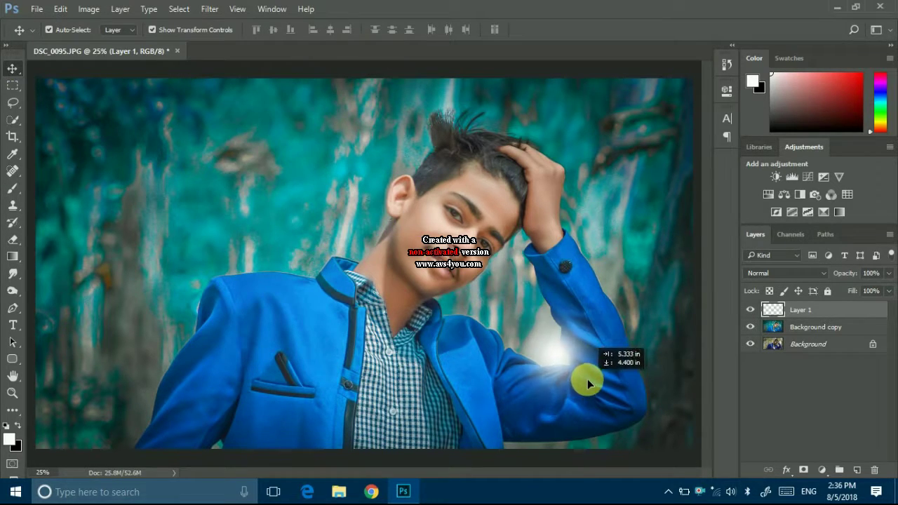
drag(324, 162, 589, 379)
drag(492, 295, 456, 258)
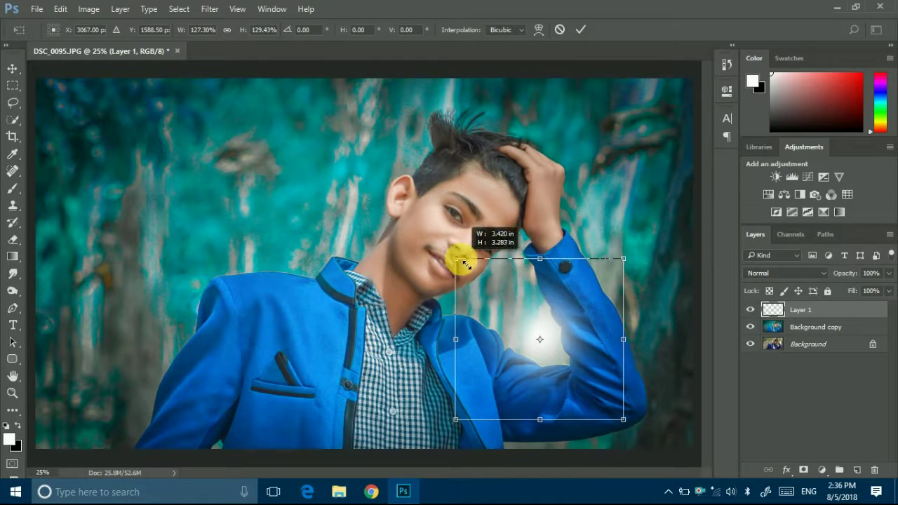
key(Return)
drag(557, 333, 567, 347)
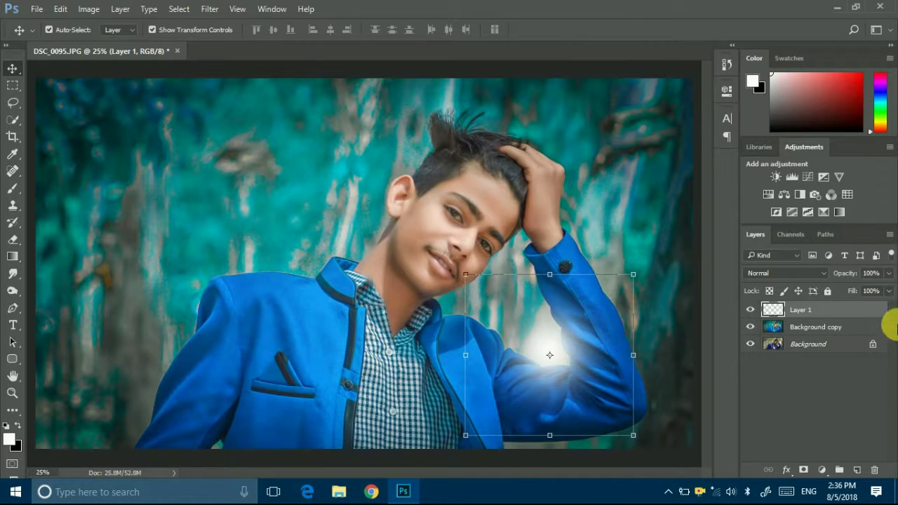
Set the glow to 65% opacity and add a duplicate upper-left at about 66% fill
drag(888, 273, 868, 292)
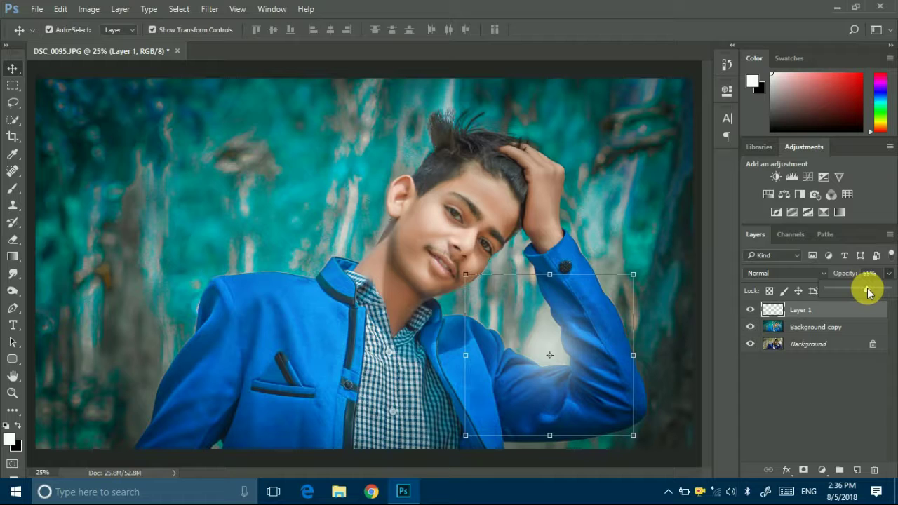
mouse_move(517, 301)
alt+mouse_down()
mouse_move(330, 246)
mouse_move(323, 261)
mouse_move(430, 146)
mouse_move(368, 207)
mouse_move(356, 201)
mouse_move(327, 252)
mouse_move(169, 192)
alt+mouse_up()
click(888, 291)
drag(873, 306, 868, 310)
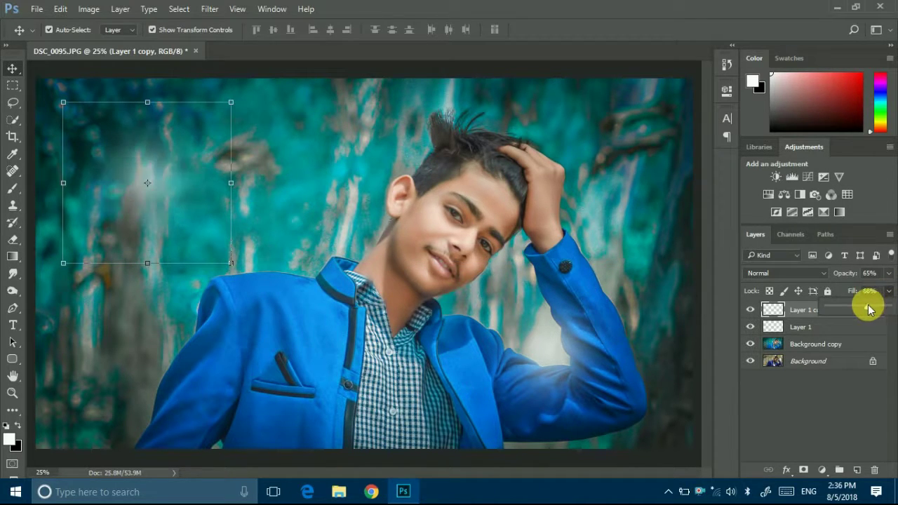
Merge both glow layers down into Background copy and bring up the Open dialog
click(683, 228)
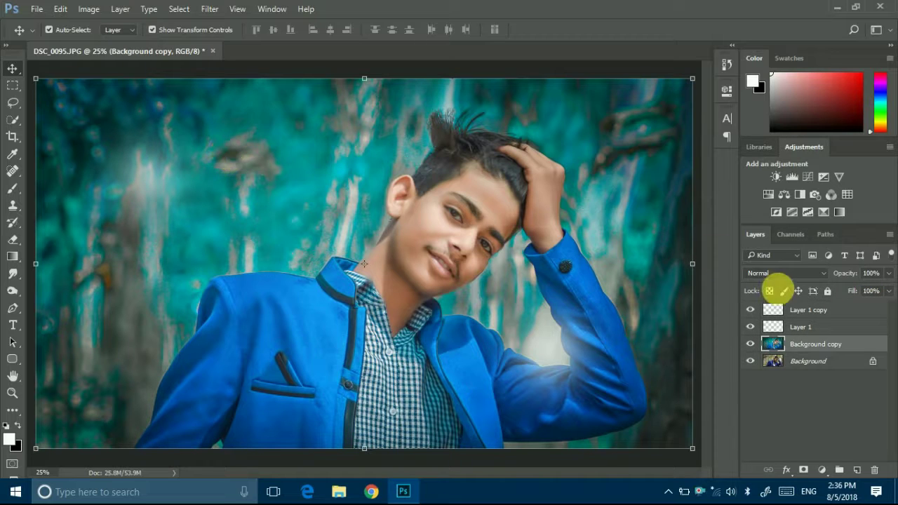
click(825, 312)
ctrl+click(828, 341)
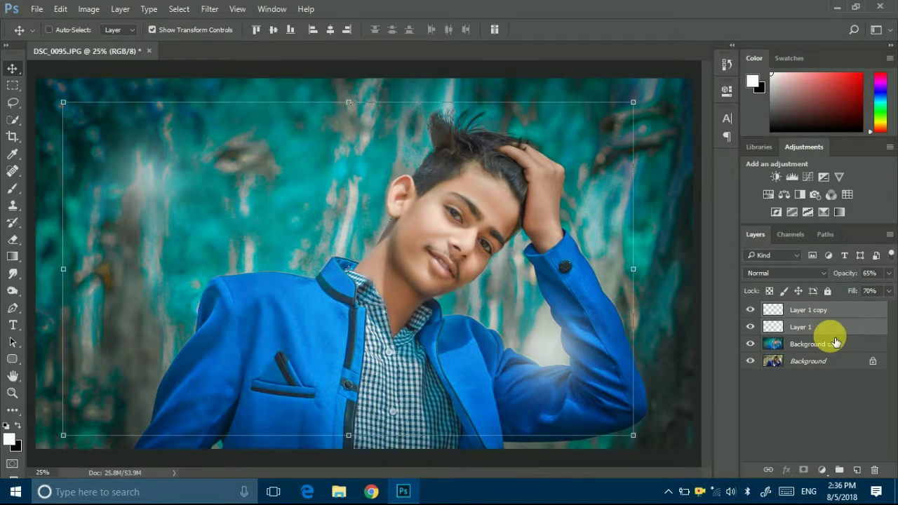
click(827, 341)
ctrl+click(833, 313)
right_click(833, 312)
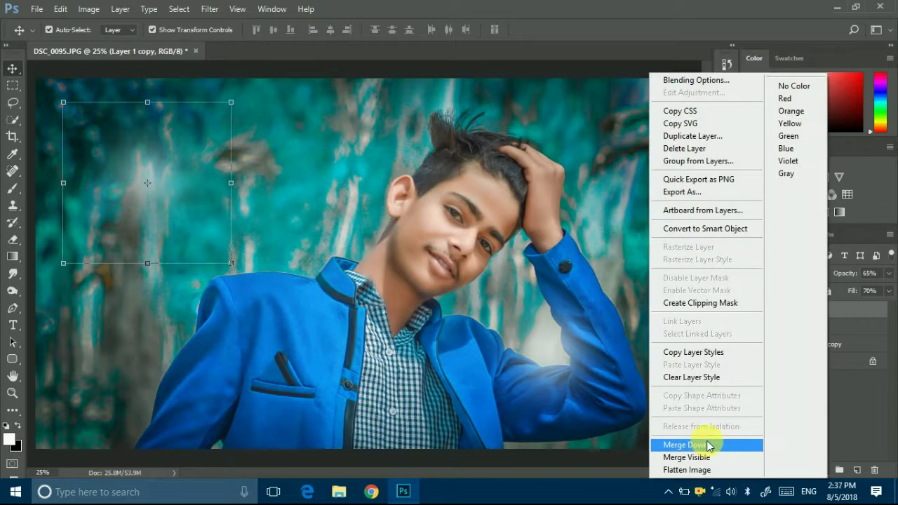
click(694, 443)
right_click(835, 317)
click(708, 445)
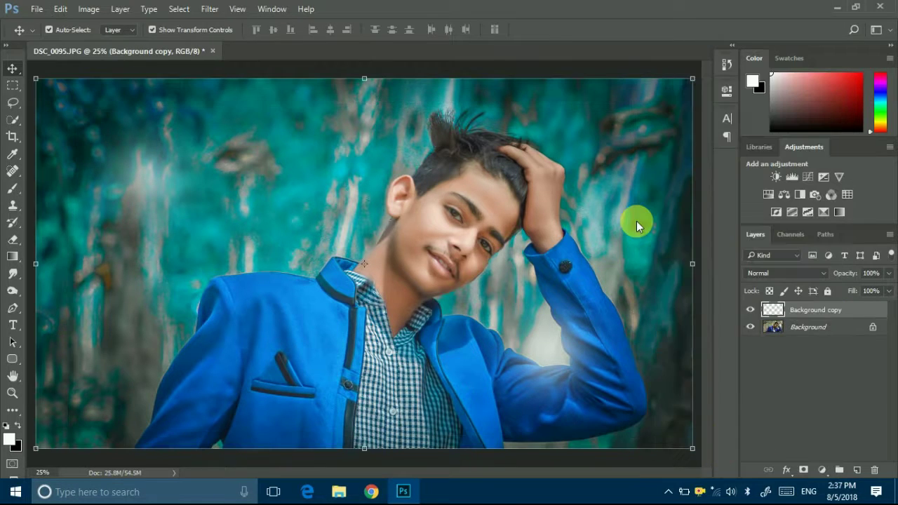
key(ctrl)
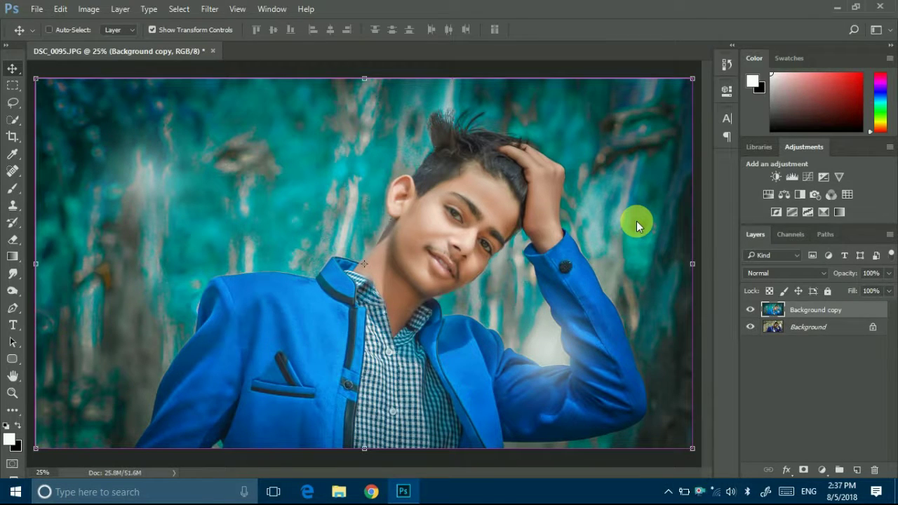
key(ctrl+o)
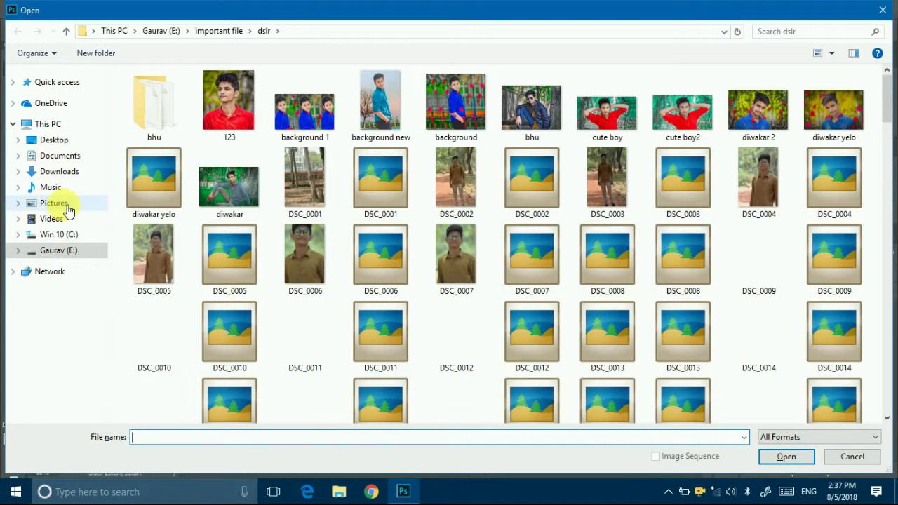
Open new logo.png from Pictures > logo, drop it onto the portrait and scale it small
click(63, 204)
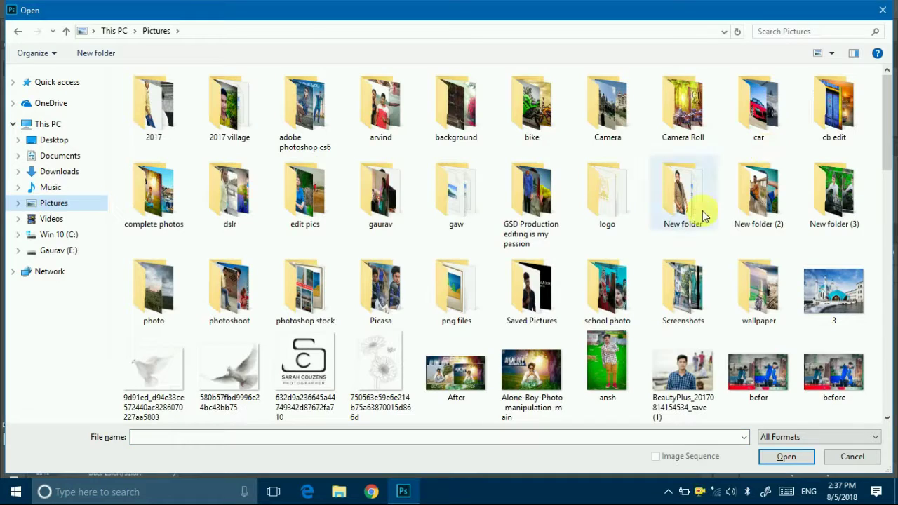
double_click(617, 226)
click(715, 106)
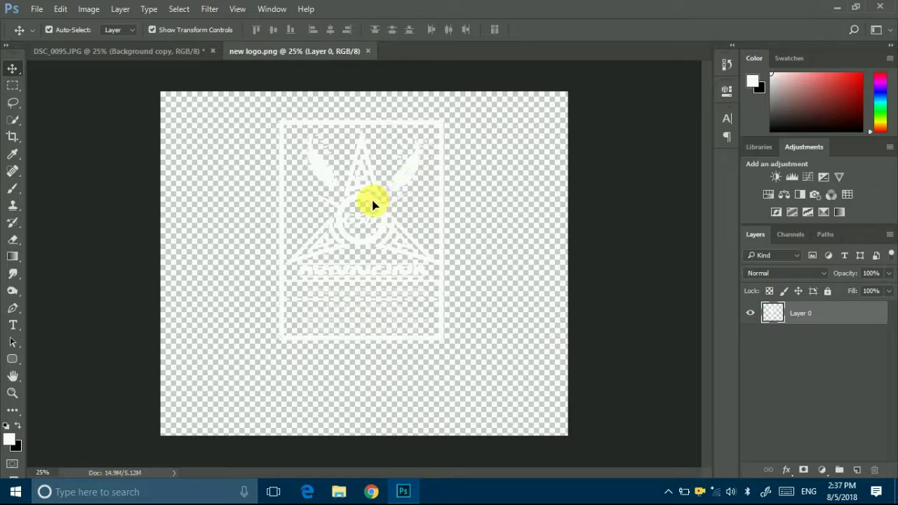
drag(372, 200, 370, 272)
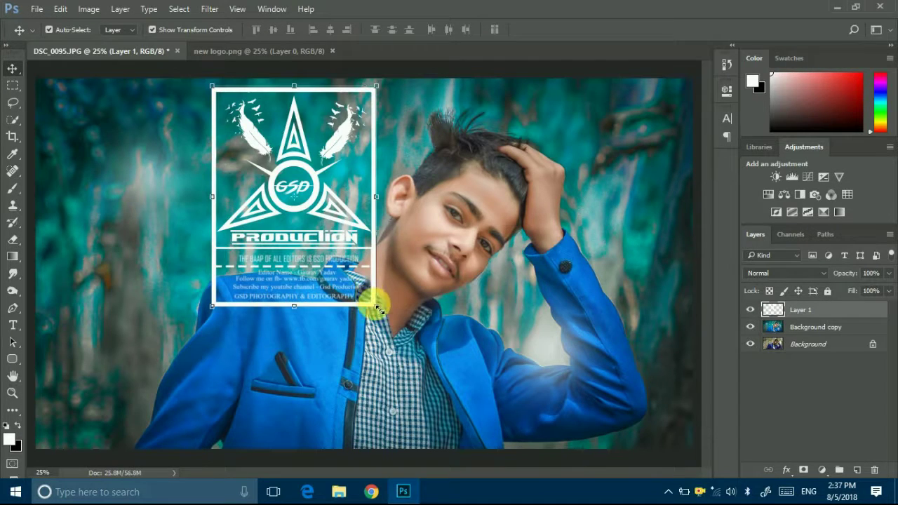
drag(377, 307, 239, 125)
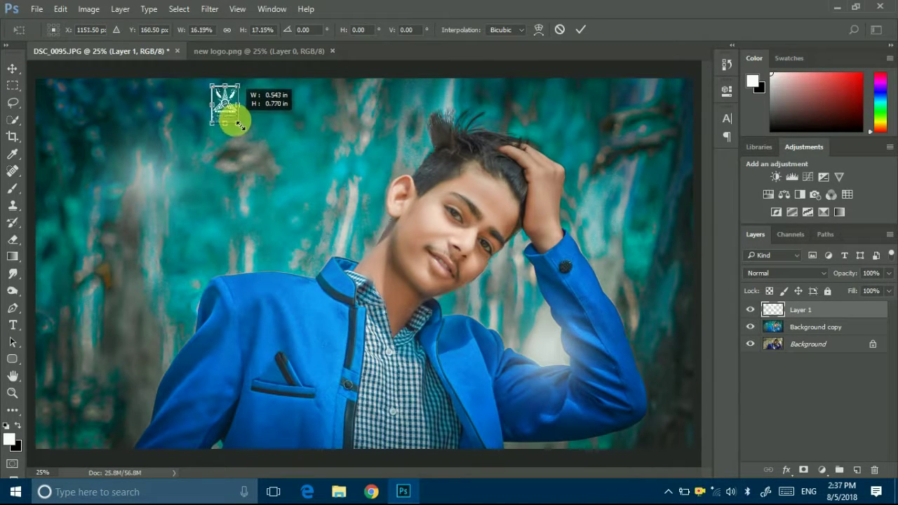
drag(239, 125, 236, 120)
key(Return)
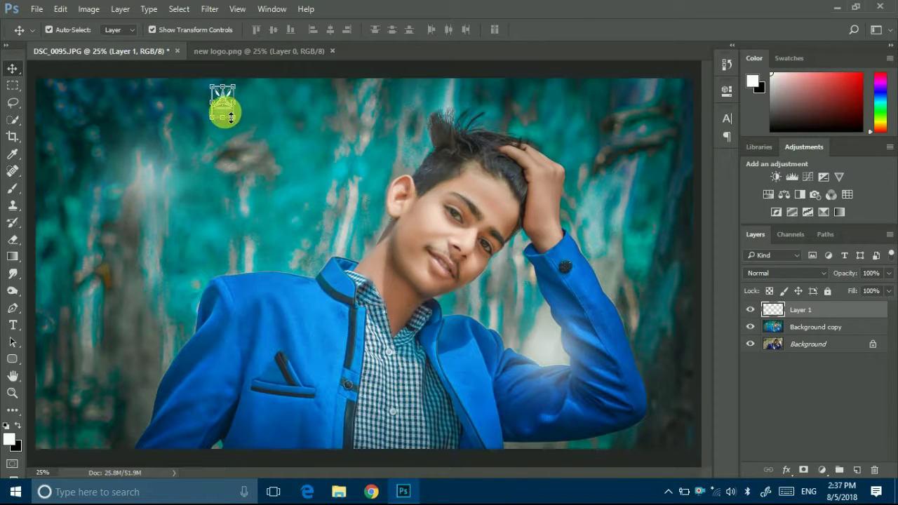
Lock Background copy and position the logo in the photo's top-right corner
key(ctrl+plus)
scroll(689, 236, up, 5)
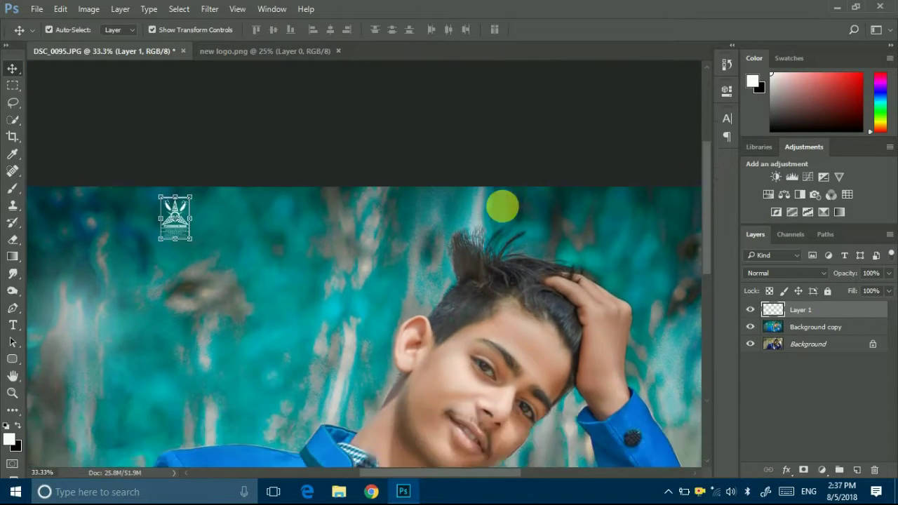
mouse_move(177, 207)
mouse_down()
mouse_move(197, 211)
mouse_move(175, 213)
mouse_up()
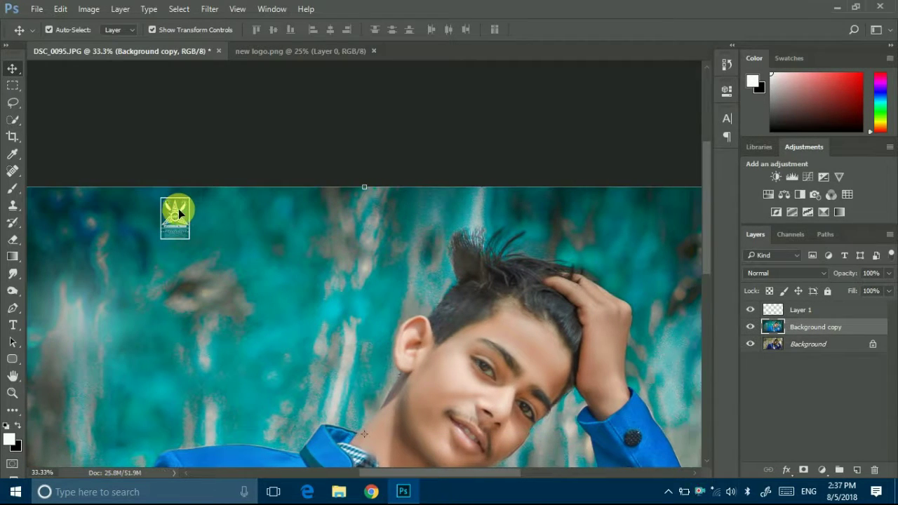
click(827, 290)
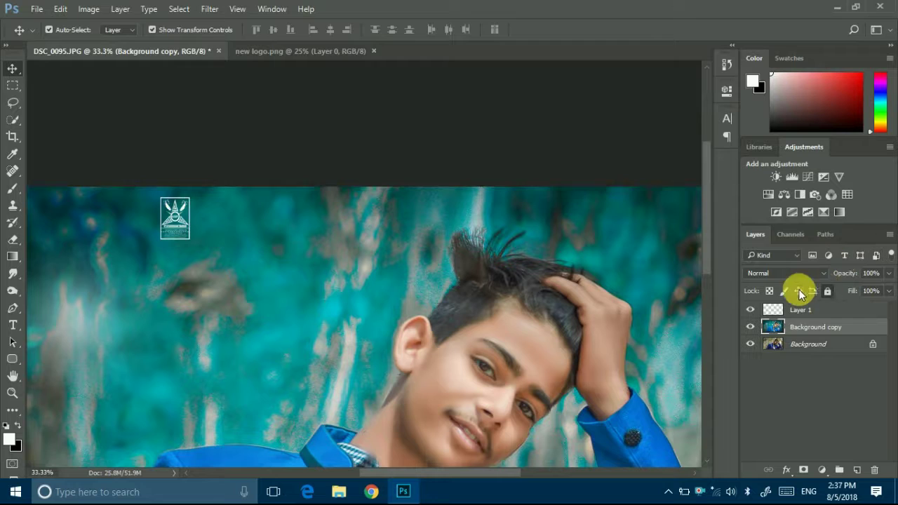
drag(170, 206, 672, 219)
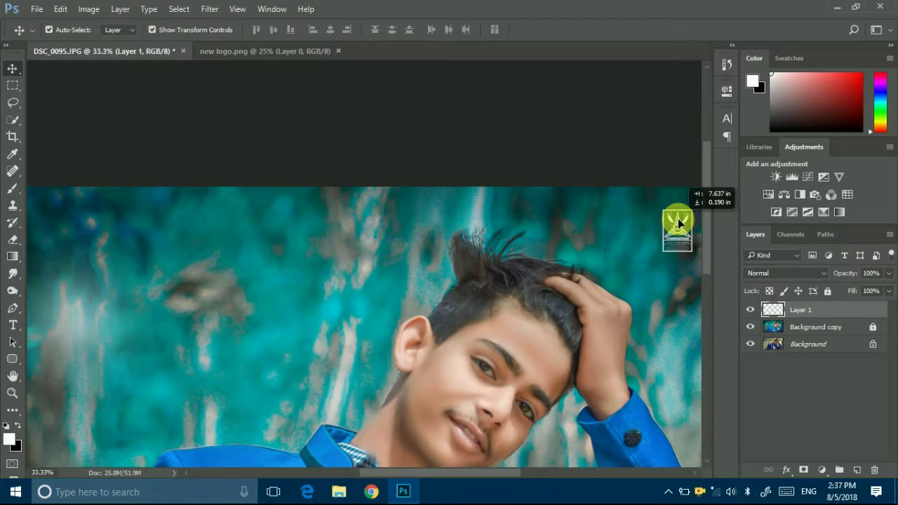
click(541, 471)
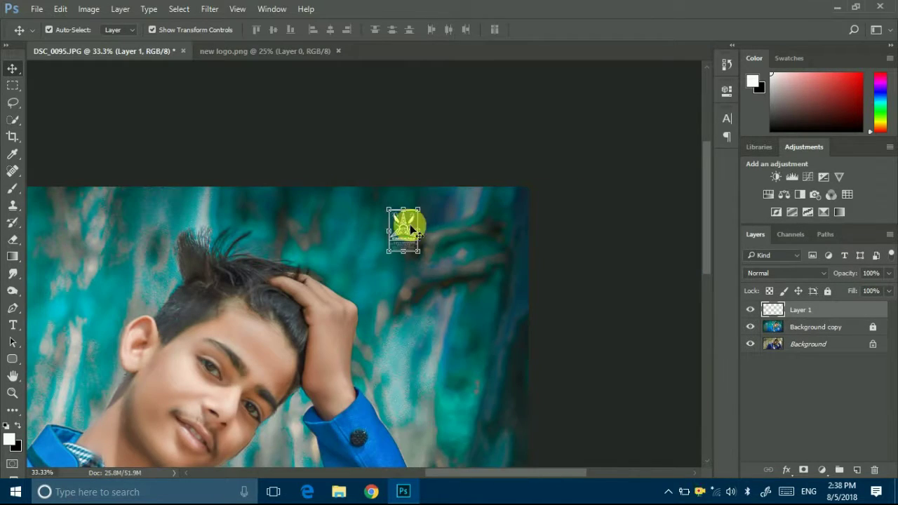
mouse_move(405, 221)
mouse_down()
mouse_move(501, 222)
mouse_move(495, 211)
mouse_up()
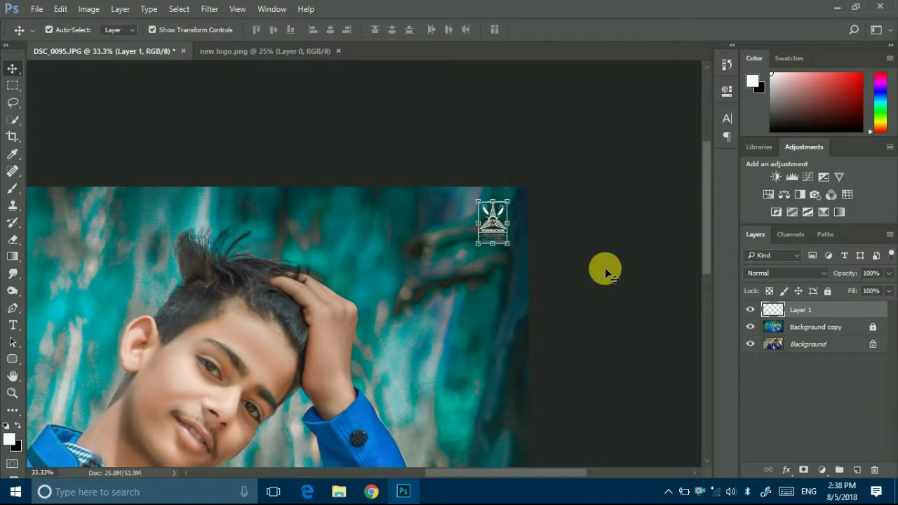
click(604, 267)
key(ctrl+0)
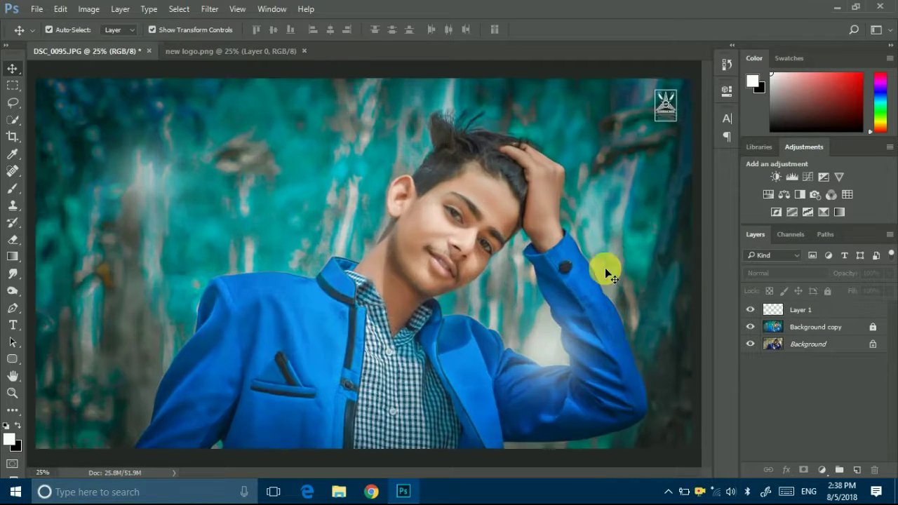
Merge the logo layer and Background copy into a single Layer 1
shift+click(840, 323)
right_click(843, 328)
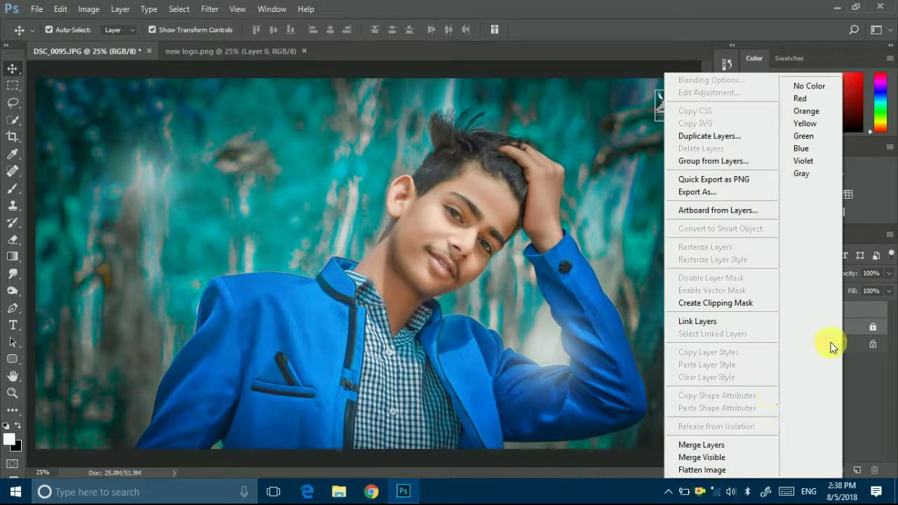
click(746, 444)
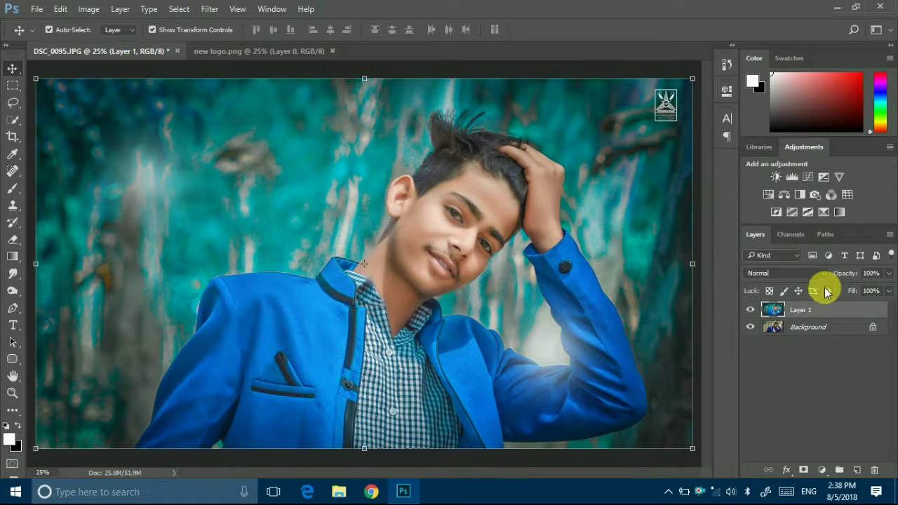
Toggle Layer 1's visibility repeatedly to compare the finished edit with the original
click(751, 310)
click(762, 311)
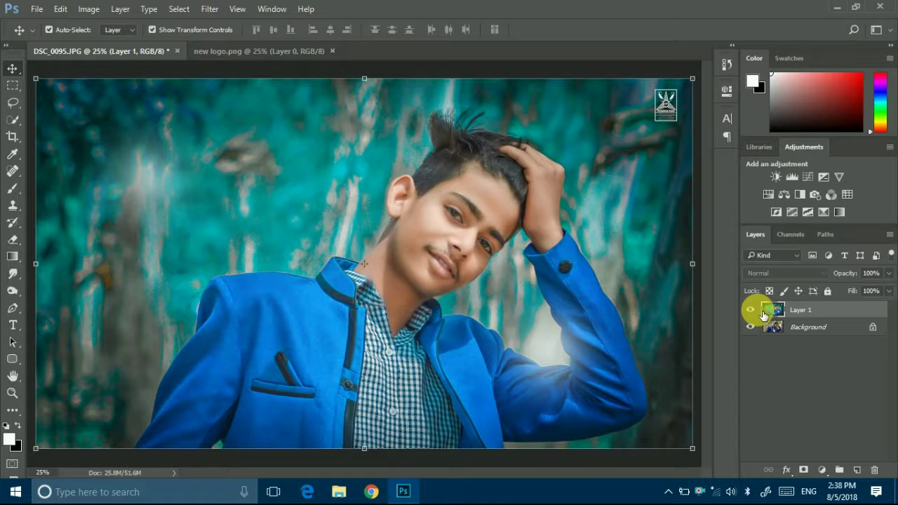
click(751, 309)
click(751, 310)
click(750, 309)
click(750, 309)
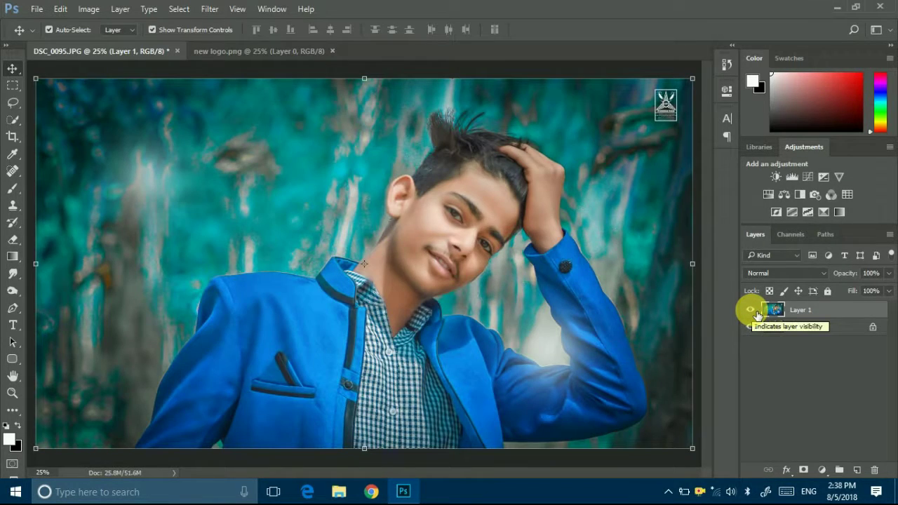